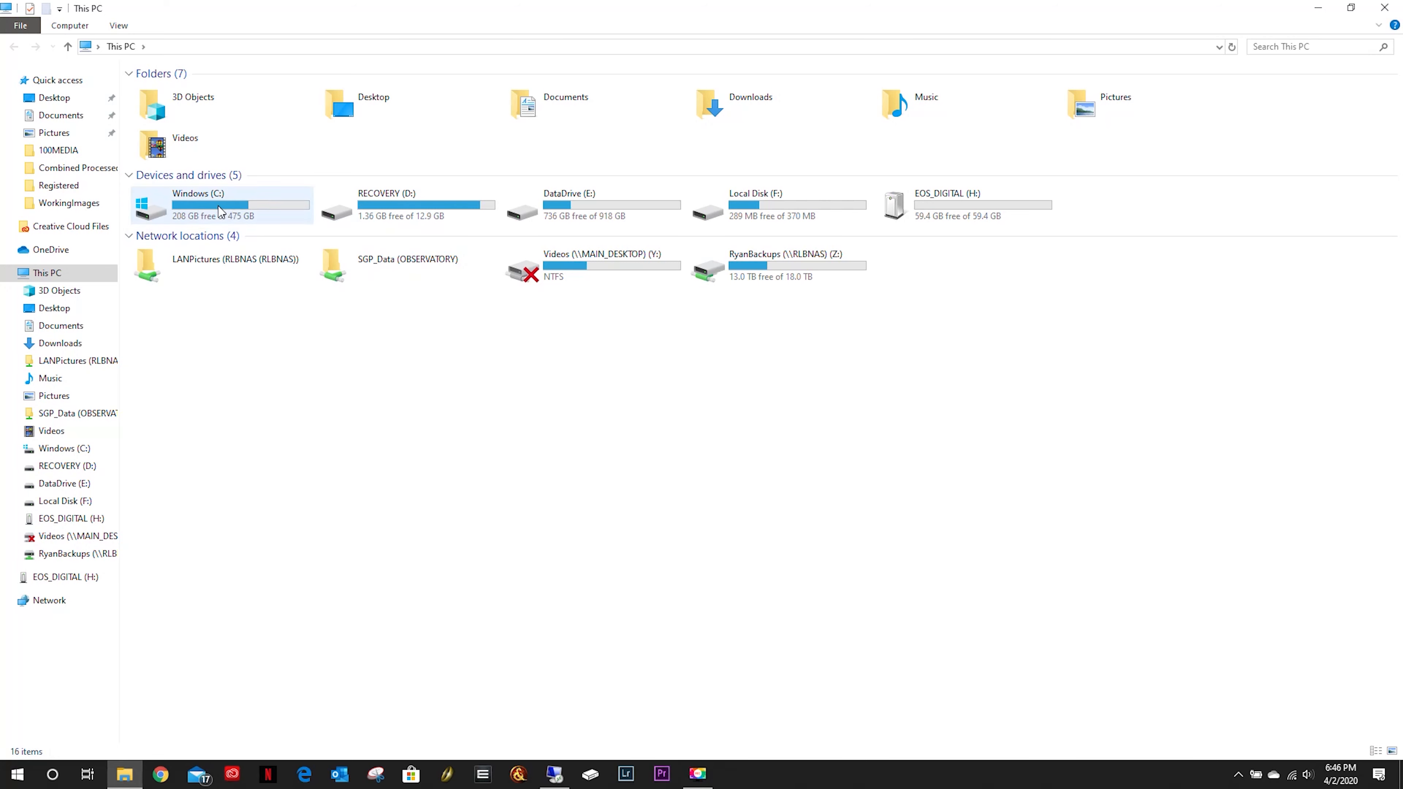
Step: Open the Stelarium image from Astroimaging_Journey_Videos > TBD - Capturing C2019 Y4 ATLAS Comet on drive C, reposition it and minimize the folder window
{"action": "double_click", "coordinate": [216, 204]}
{"action": "double_click", "coordinate": [174, 94]}
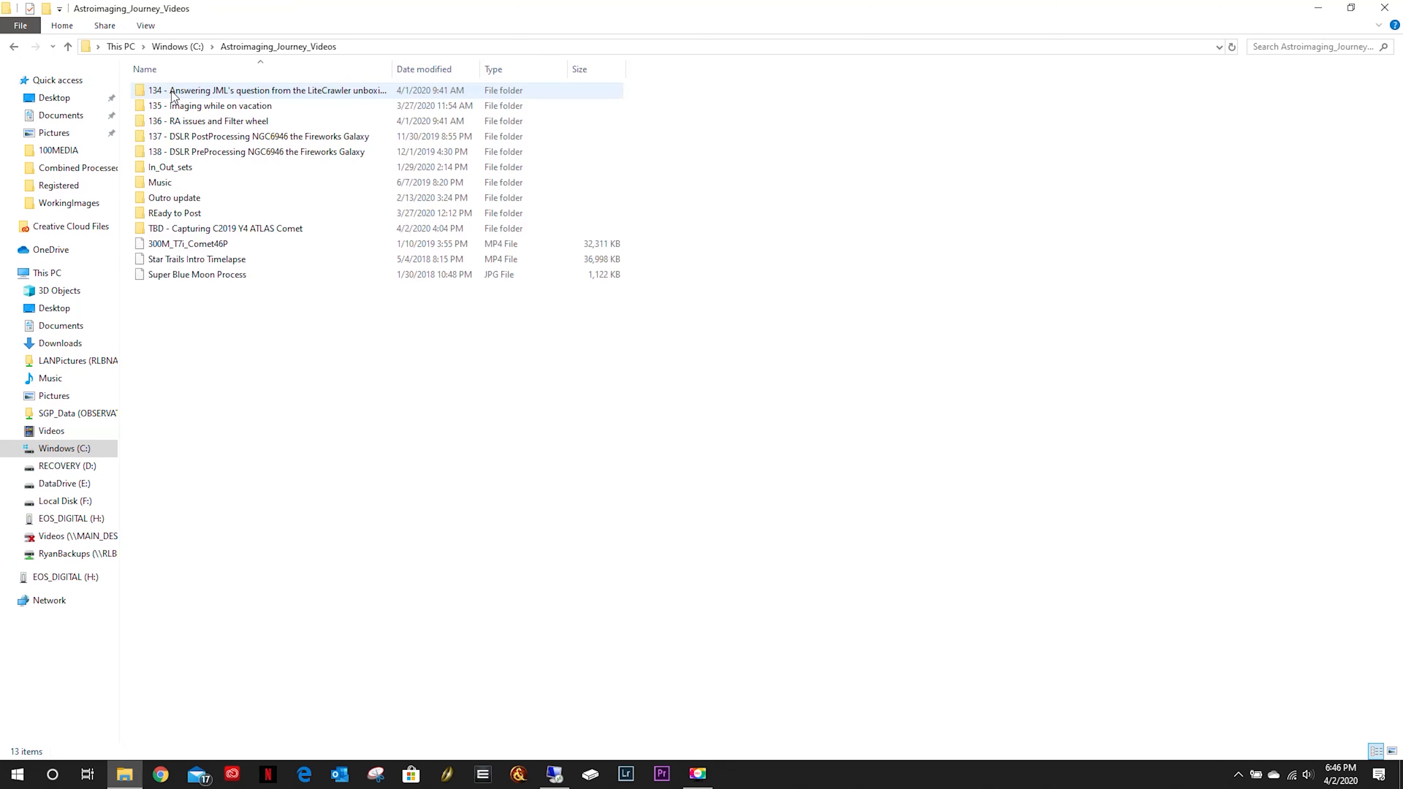
{"action": "double_click", "coordinate": [167, 234]}
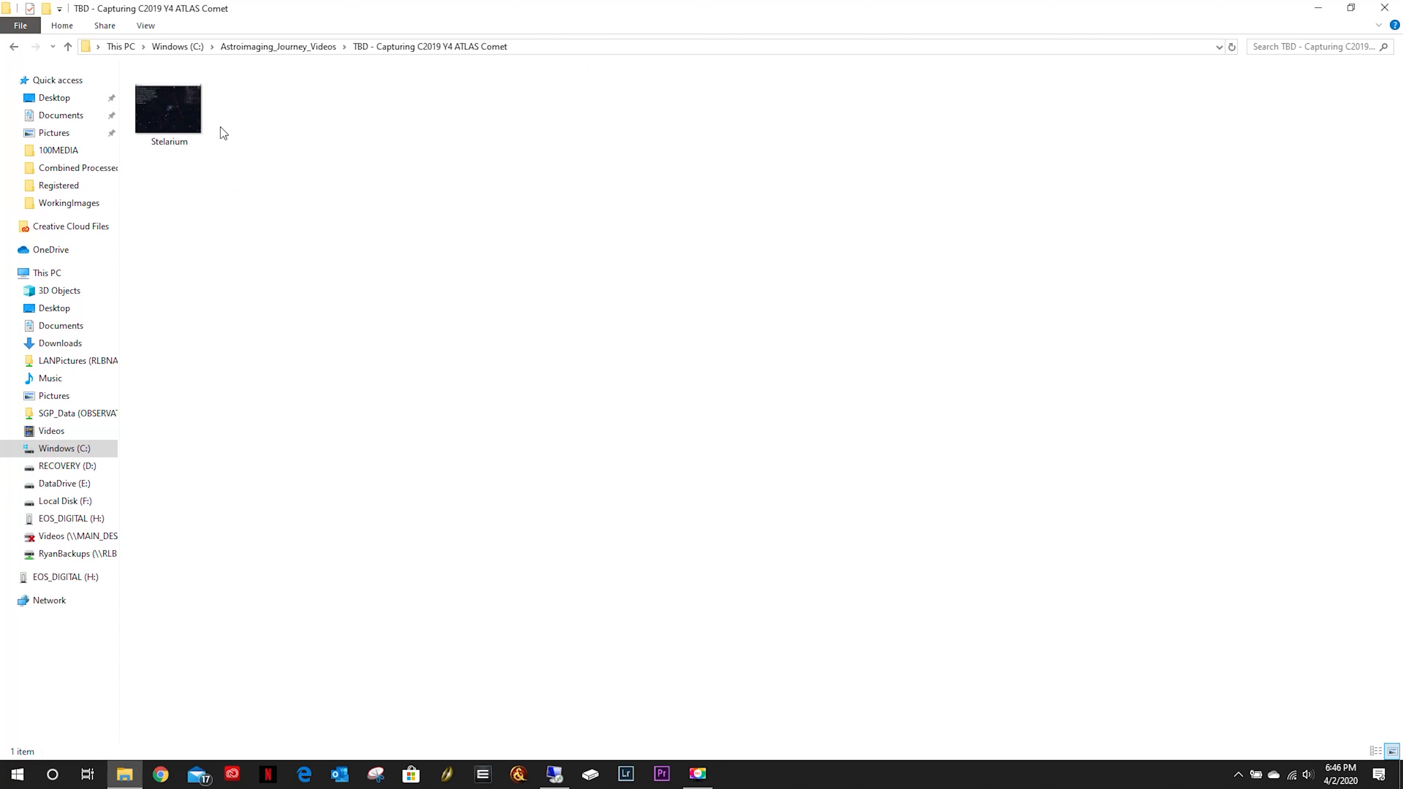
{"action": "double_click", "coordinate": [174, 114]}
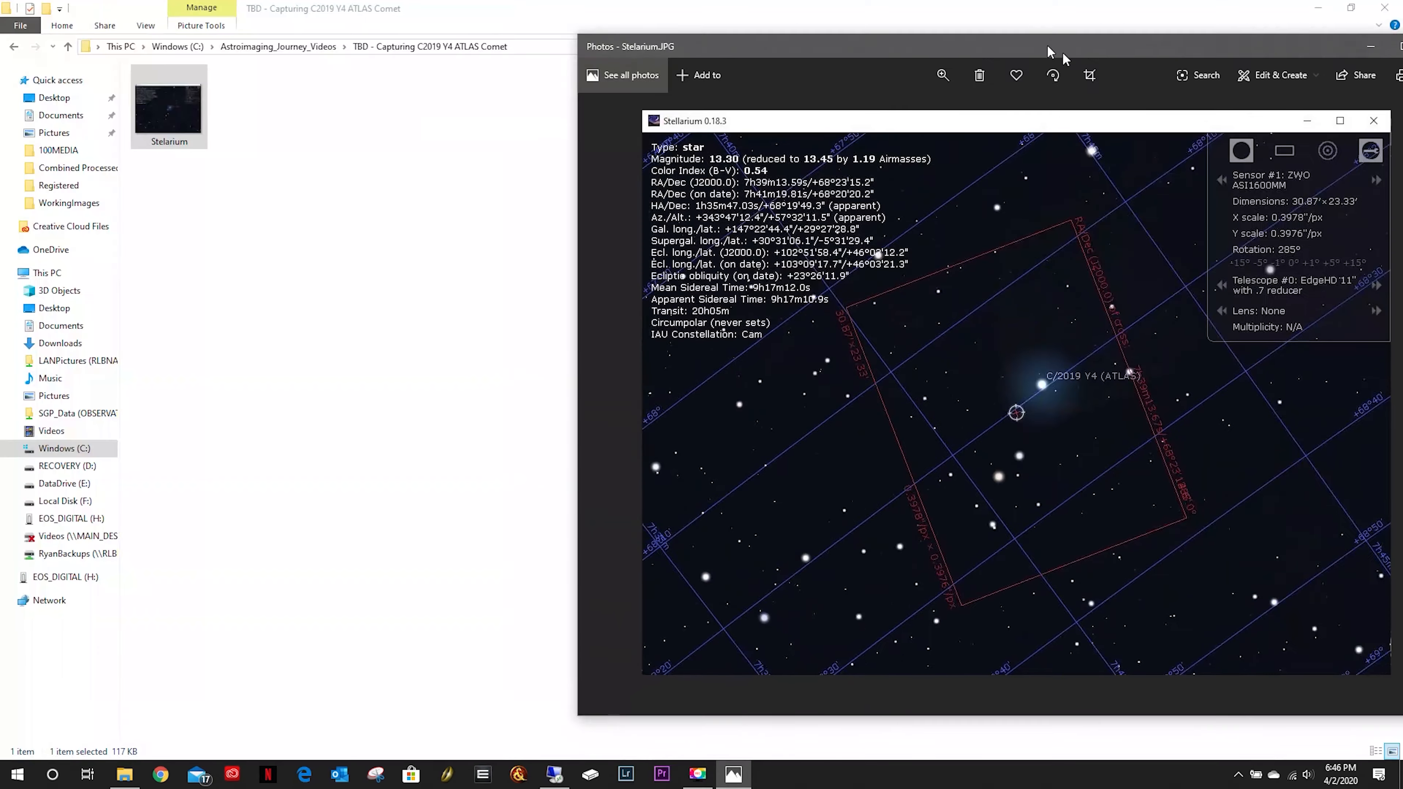
{"action": "left_click_drag", "start_coordinate": [997, 12], "coordinate": [943, 85]}
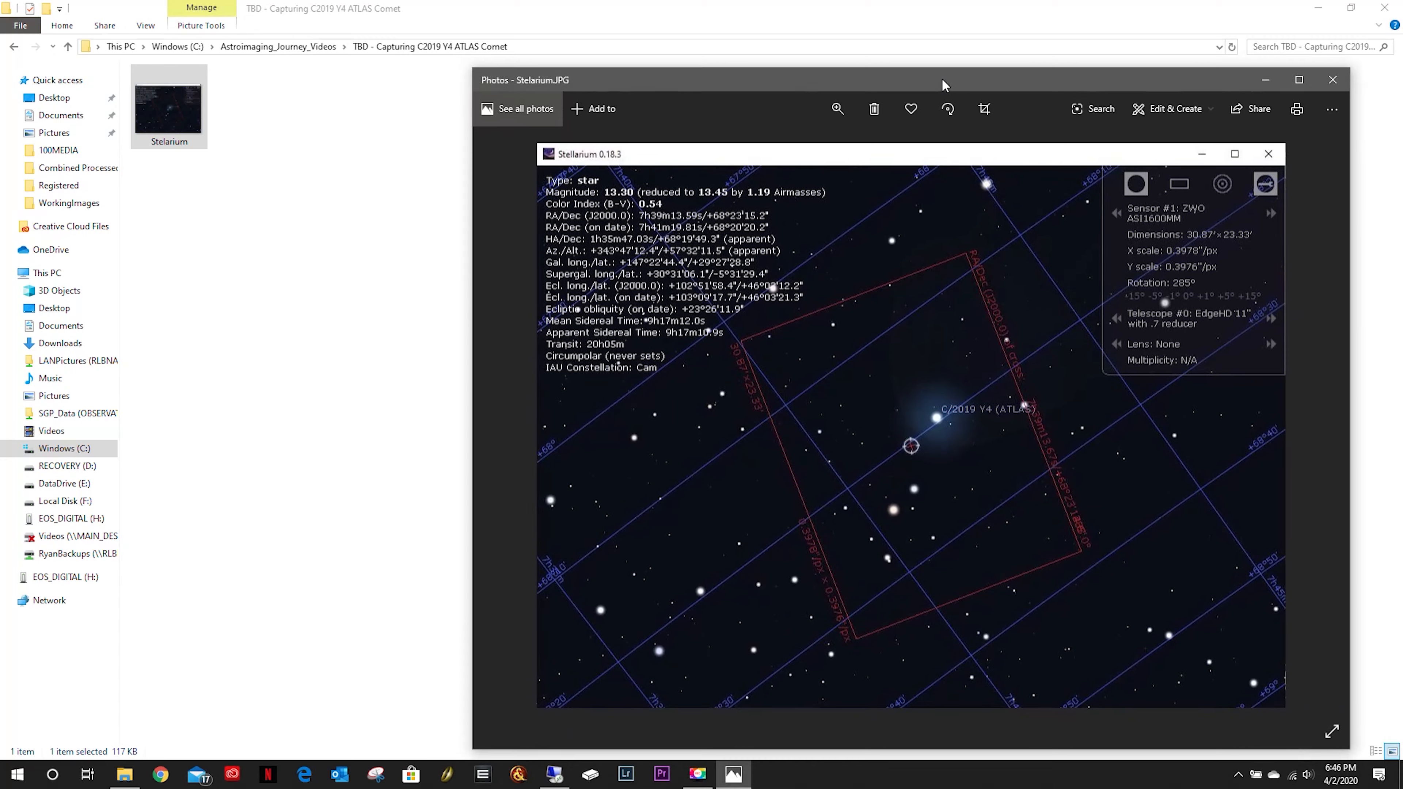
{"action": "left_click", "coordinate": [1314, 9]}
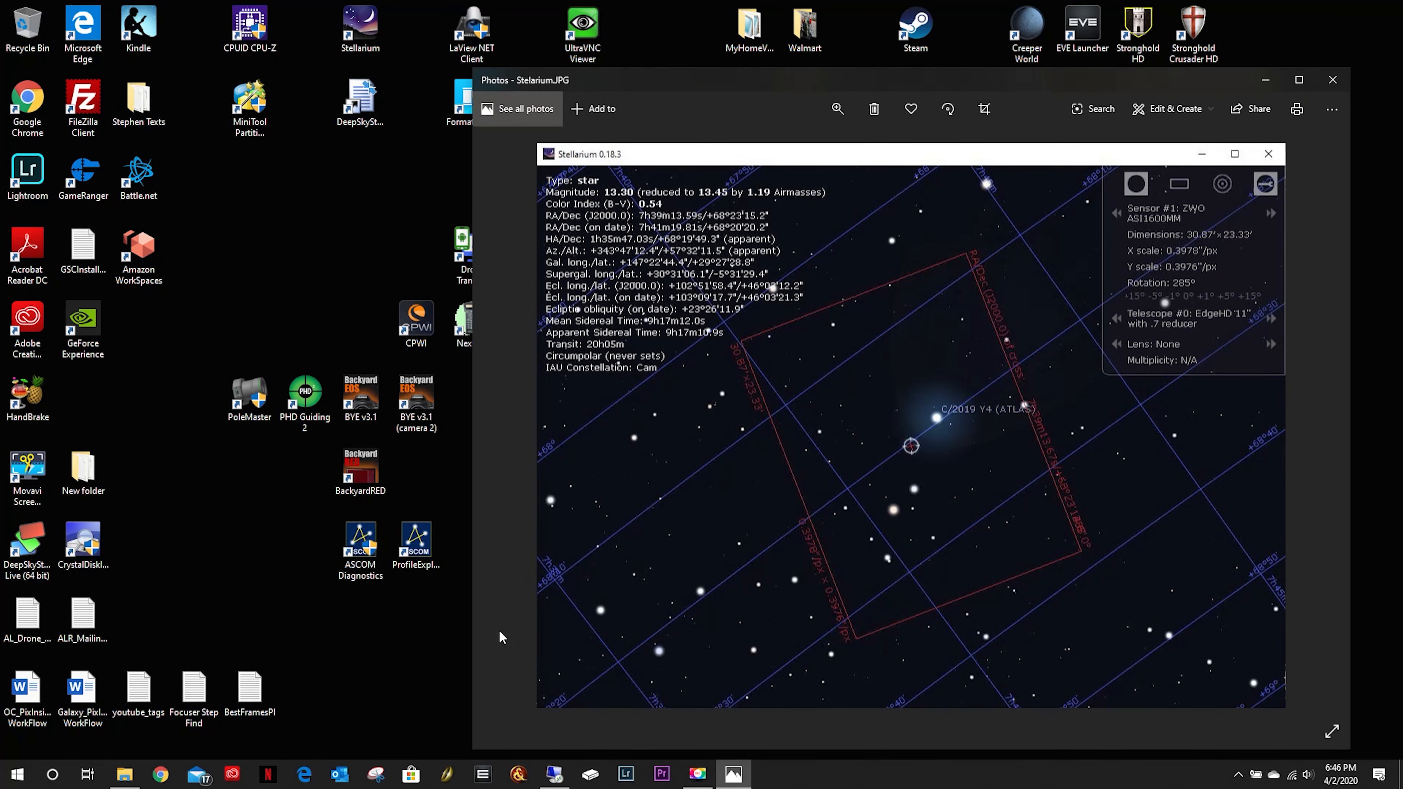
{"action": "left_click", "coordinate": [697, 774]}
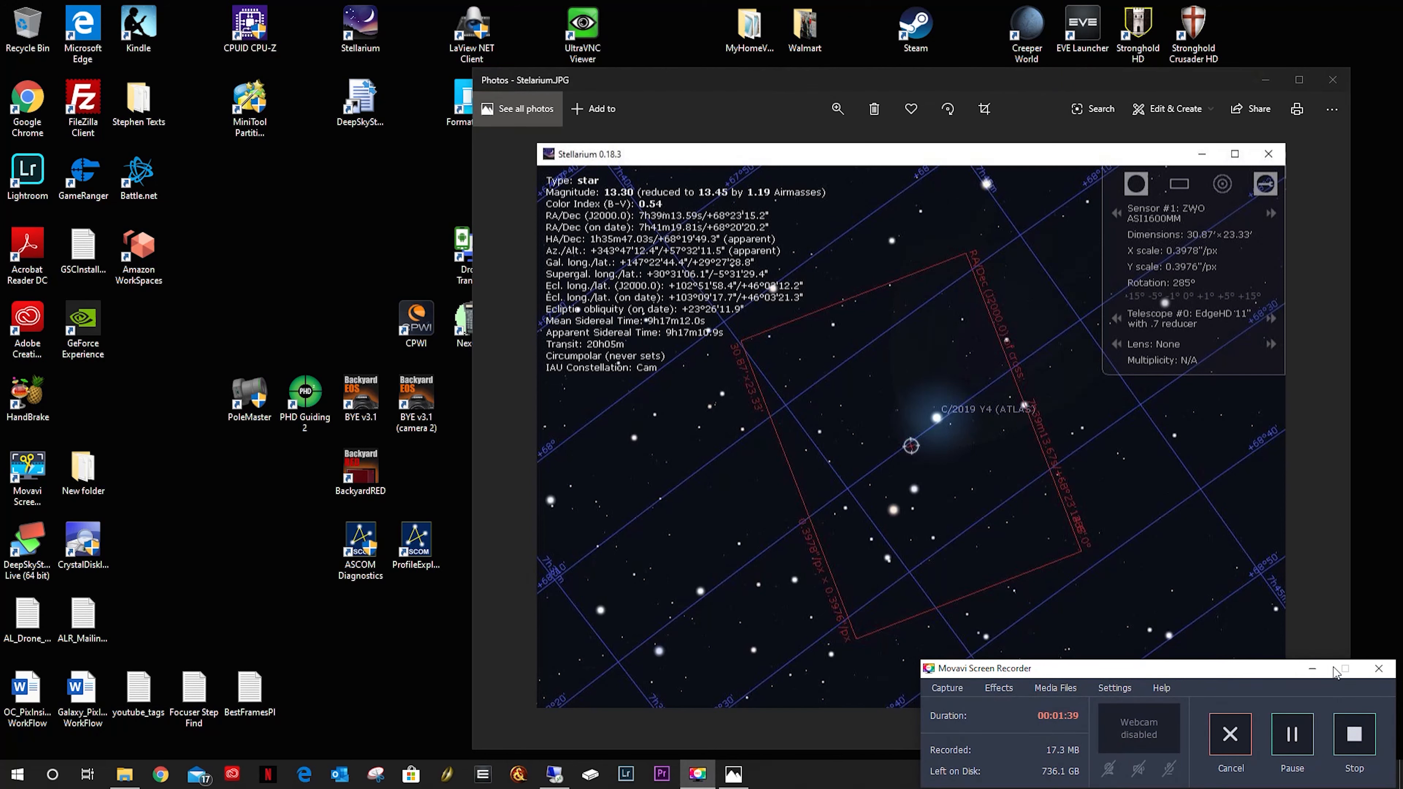
{"action": "left_click", "coordinate": [1312, 670]}
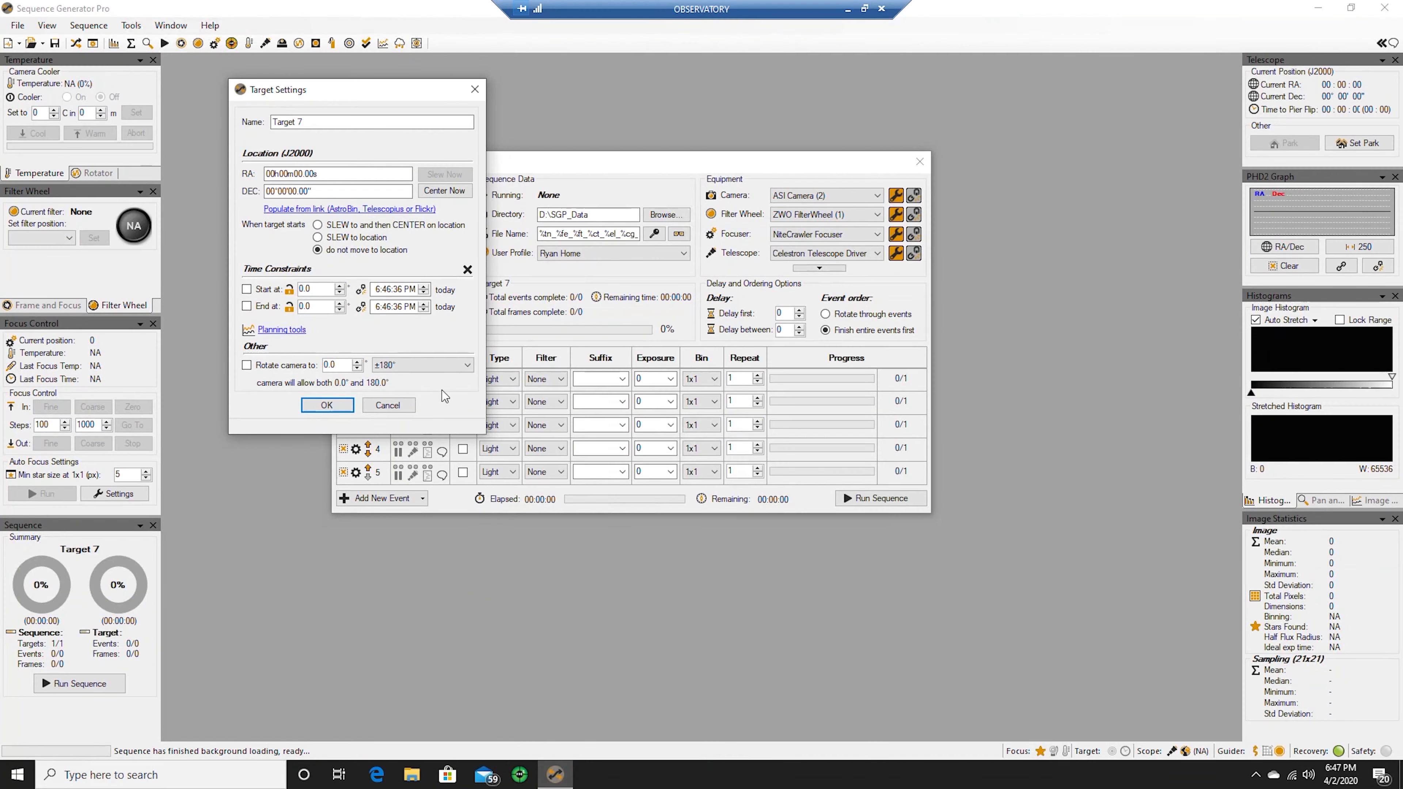
Step: Take the OBSERVATORY remote session out of full screen and arrange it beside the Stelarium image so the coordinates can be read
{"action": "left_click", "coordinate": [864, 9]}
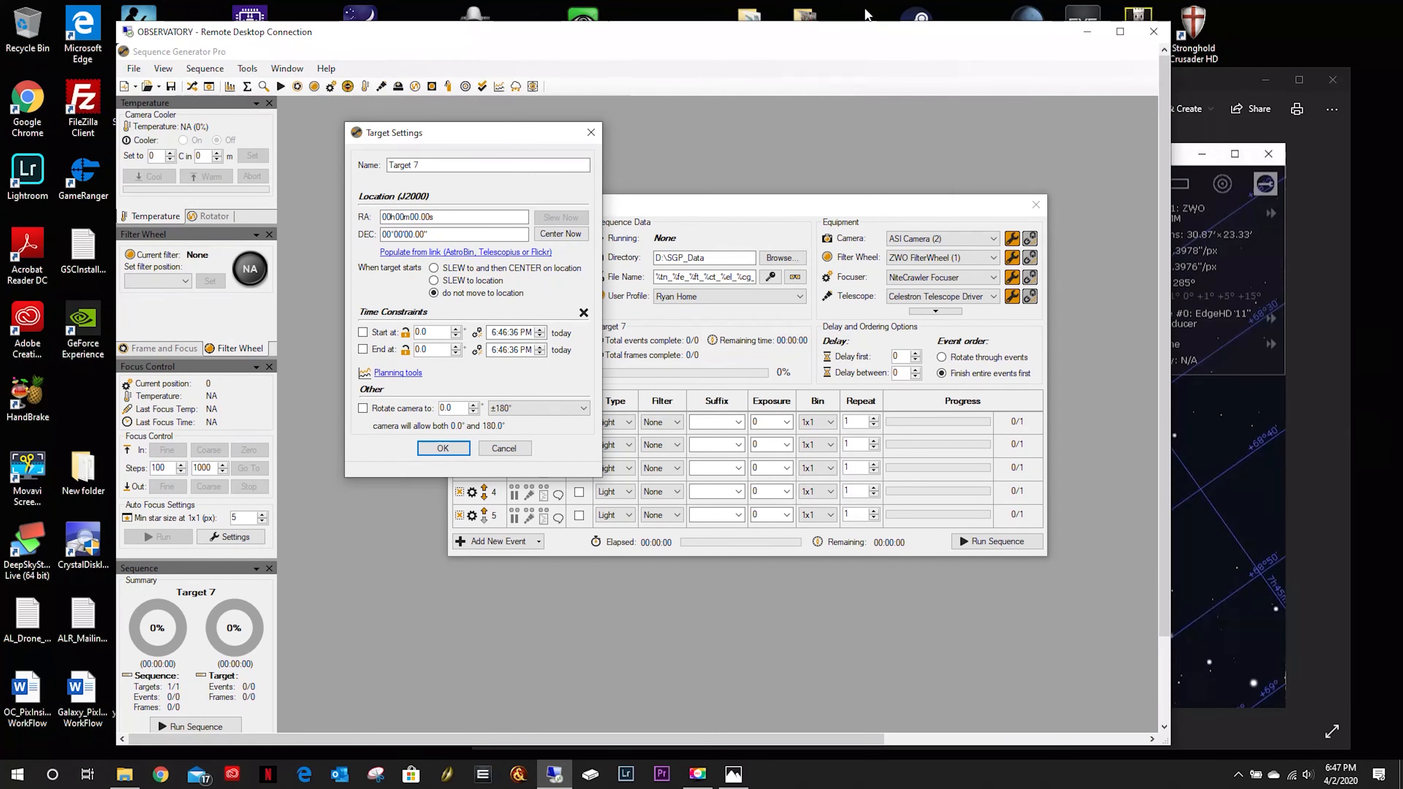
{"action": "left_click_drag", "start_coordinate": [610, 23], "coordinate": [571, 28]}
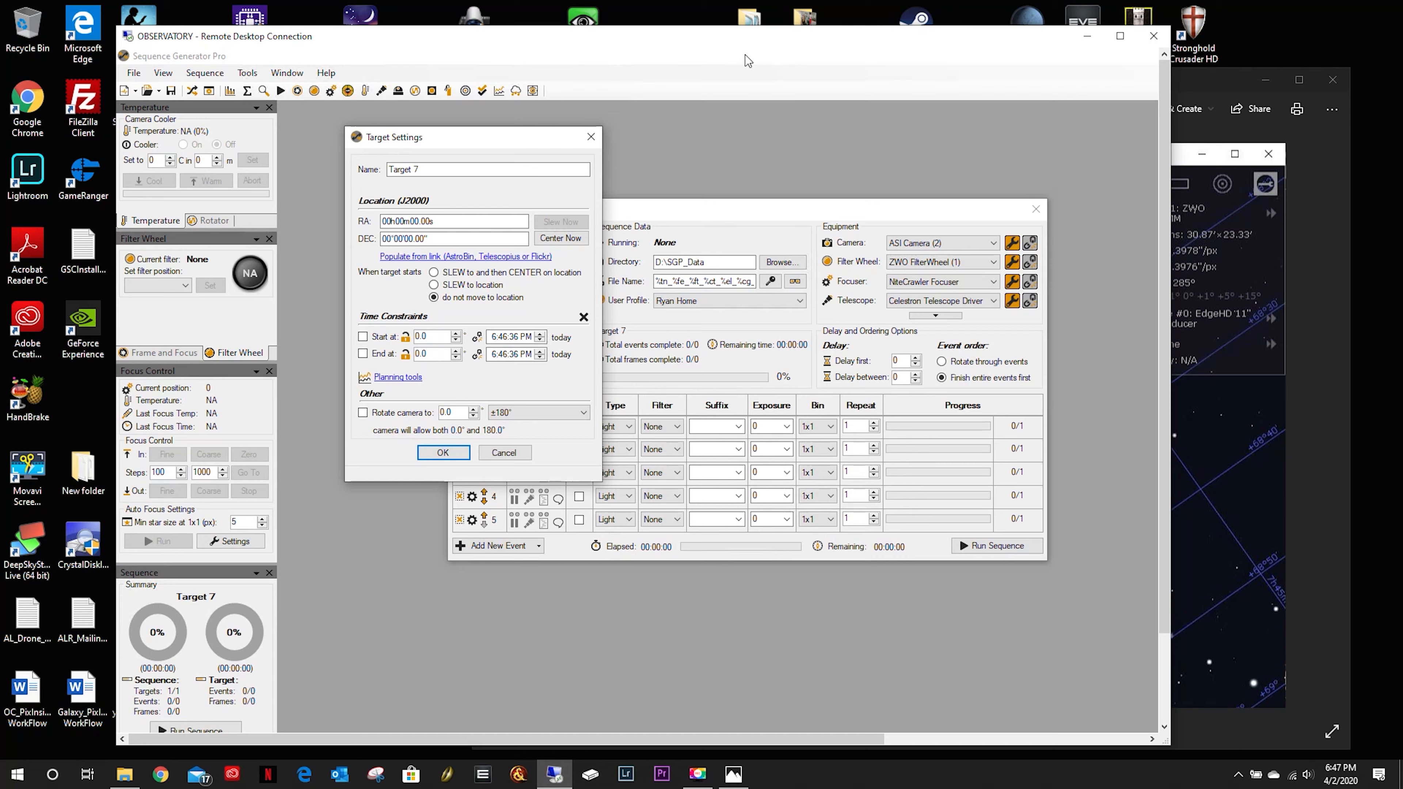
{"action": "left_click_drag", "start_coordinate": [746, 39], "coordinate": [633, 18]}
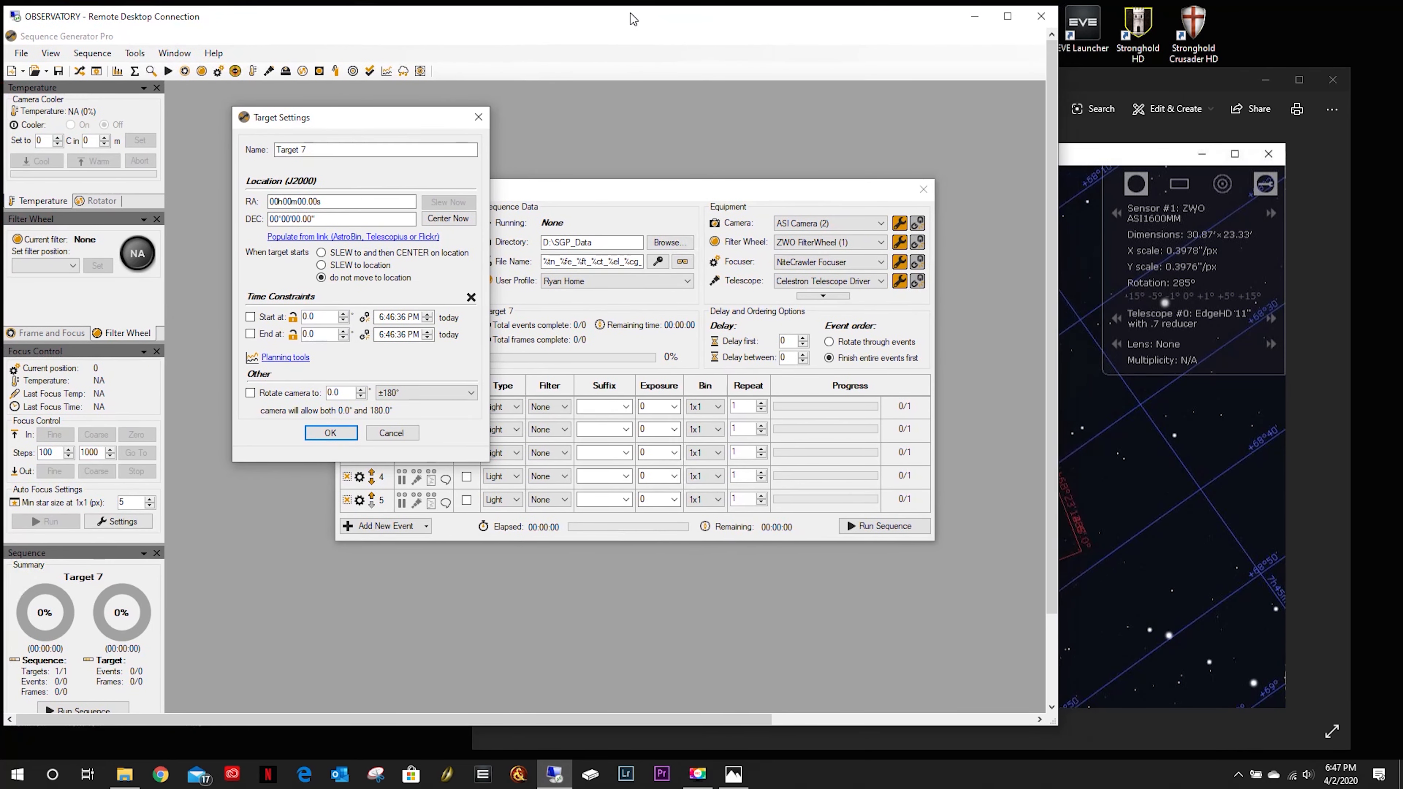
{"action": "left_click", "coordinate": [1111, 80]}
{"action": "left_click_drag", "start_coordinate": [740, 83], "coordinate": [1313, 90]}
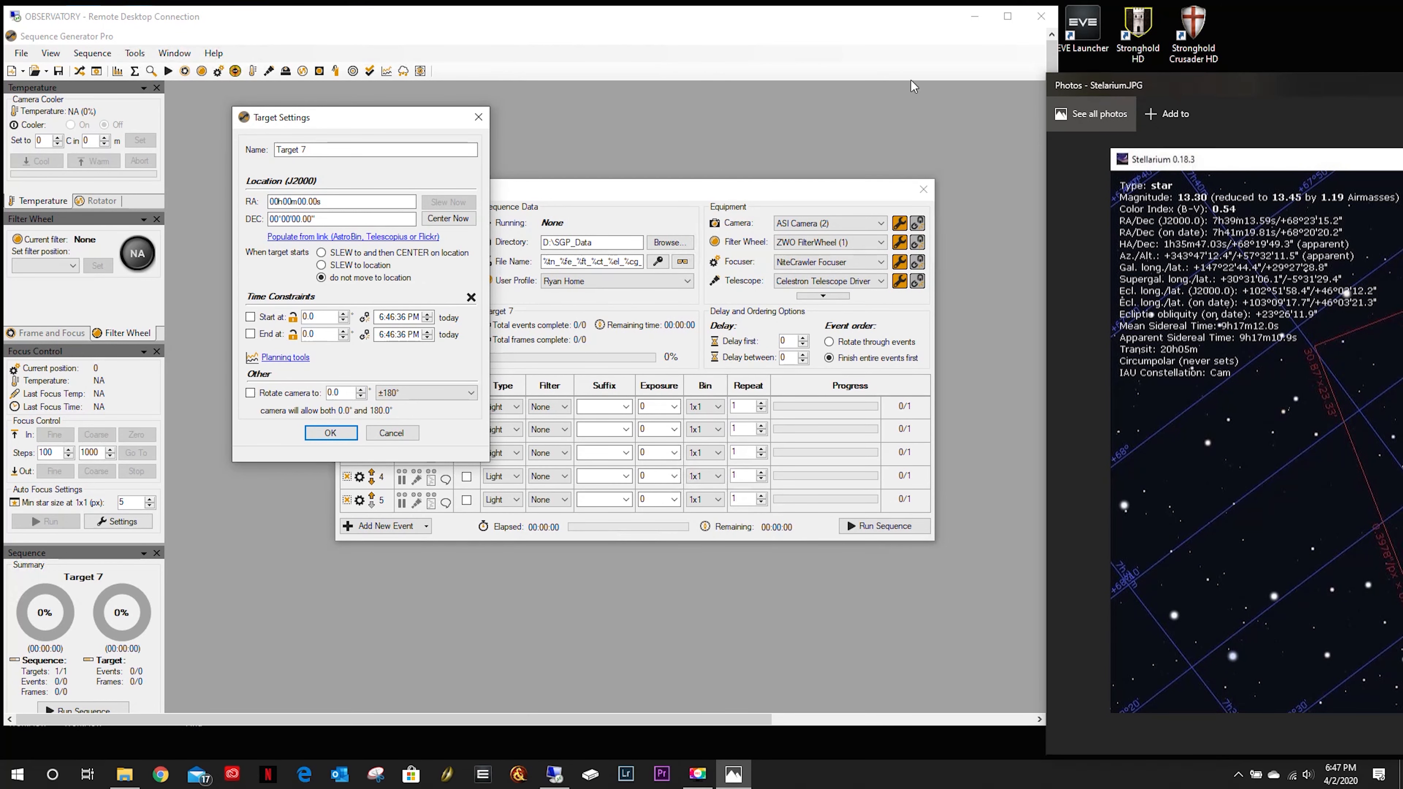
Step: Enter 7 hours and 39 minutes in the right ascension of Target 7
{"action": "left_click", "coordinate": [276, 204]}
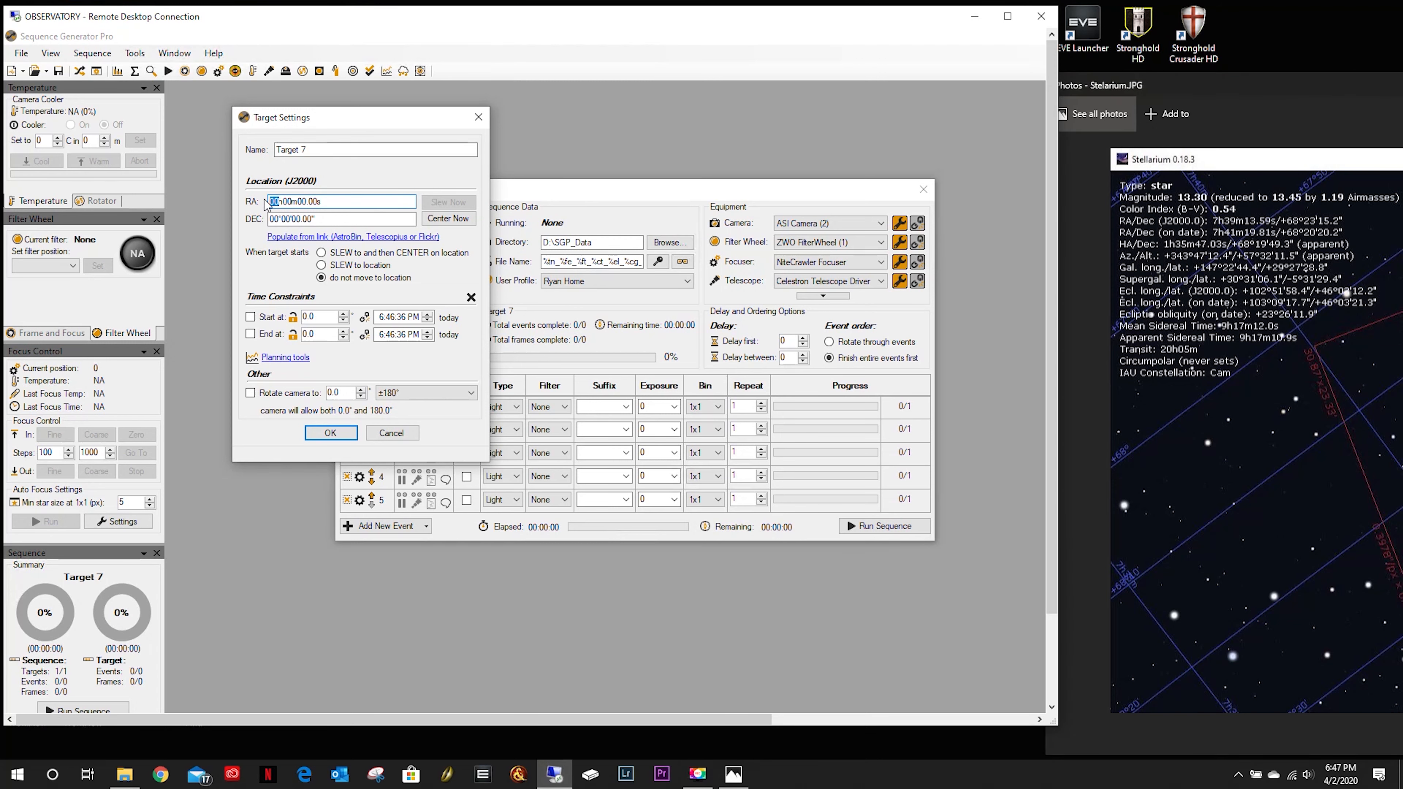
{"action": "type", "text": "7"}
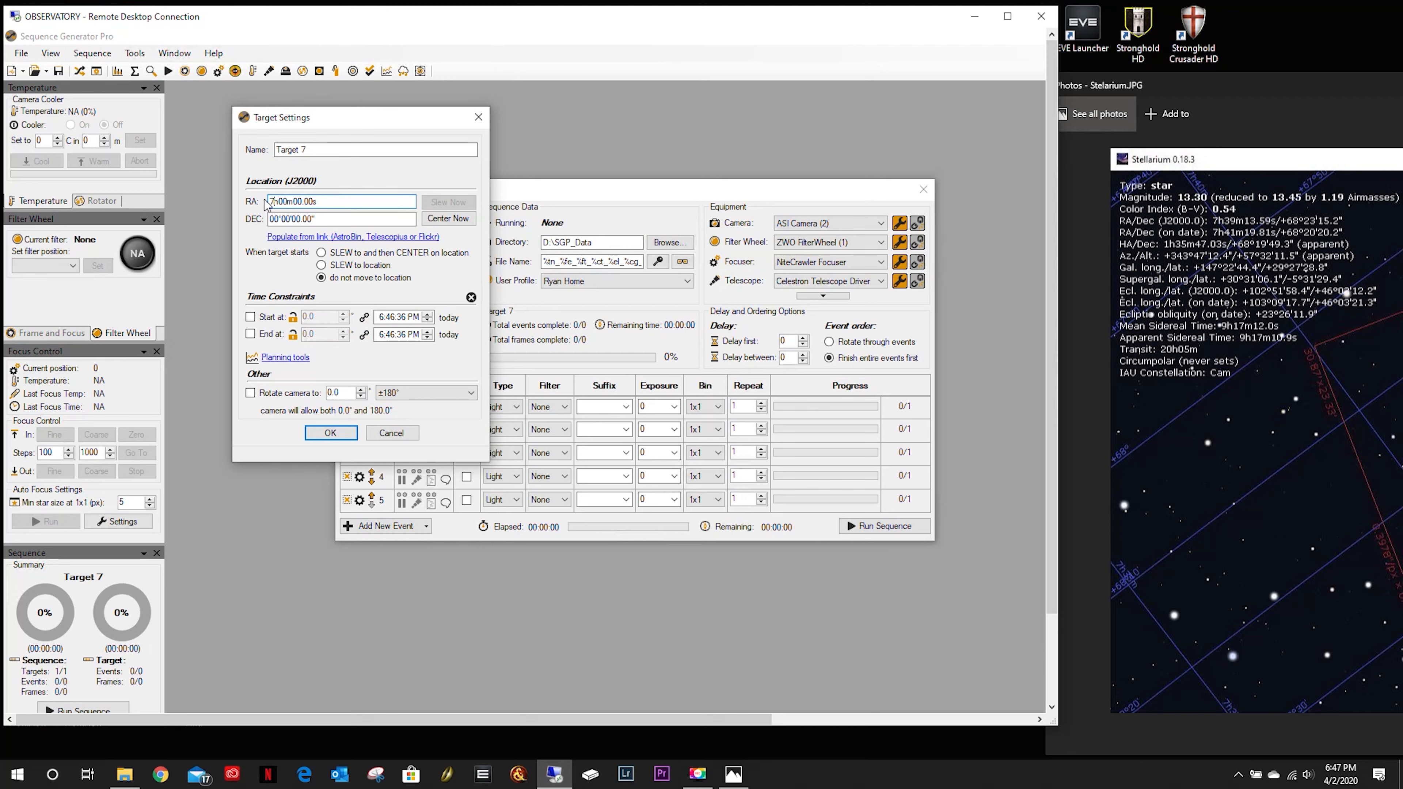
{"action": "key", "text": "Right"}
{"action": "key", "text": "Right"}
{"action": "key", "text": "BackSpace"}
{"action": "key", "text": "BackSpace"}
{"action": "type", "text": "39"}
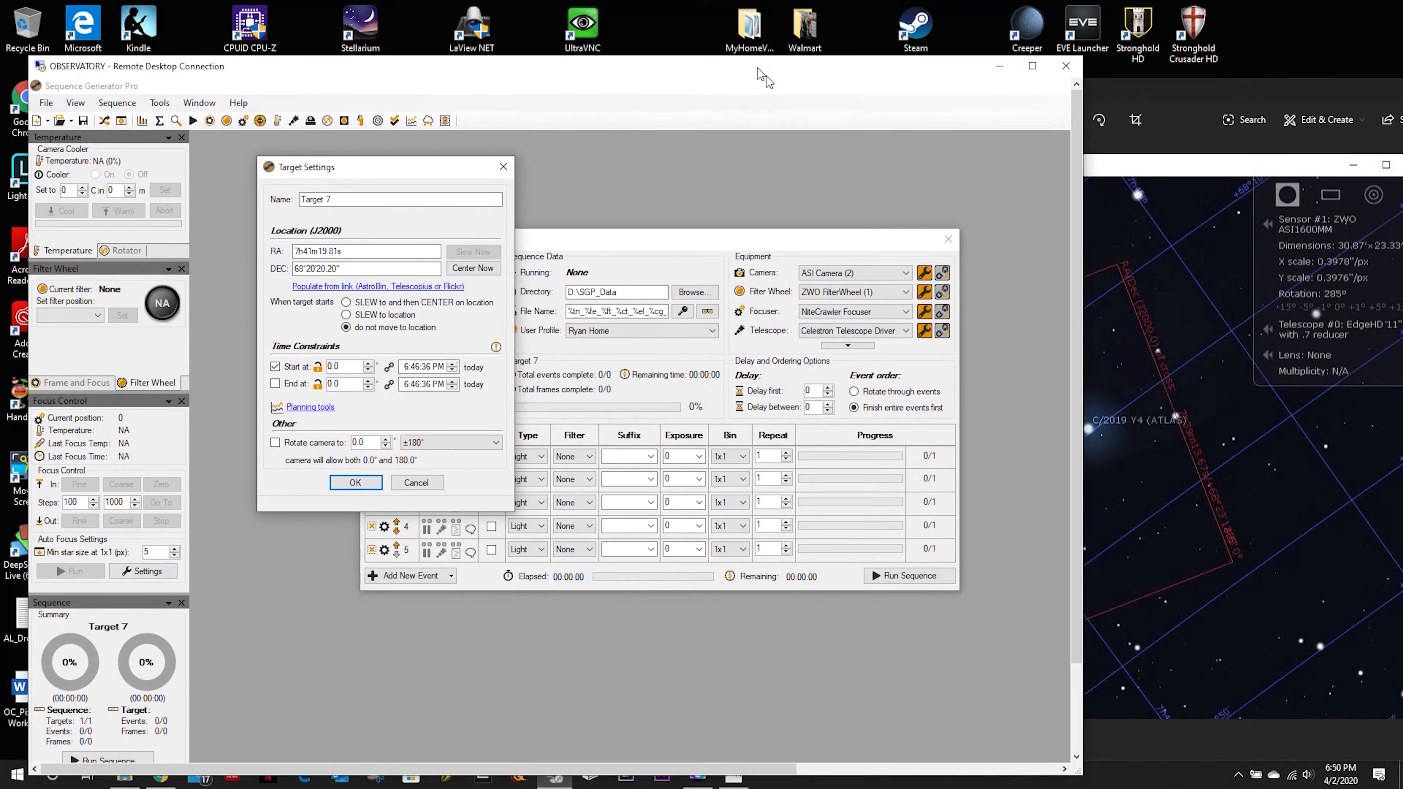
Step: Move the remote session aside, launch Stellarium and advance the sky time to about 20:54 before restoring the normal time rate
{"action": "left_click_drag", "start_coordinate": [757, 68], "coordinate": [836, 63]}
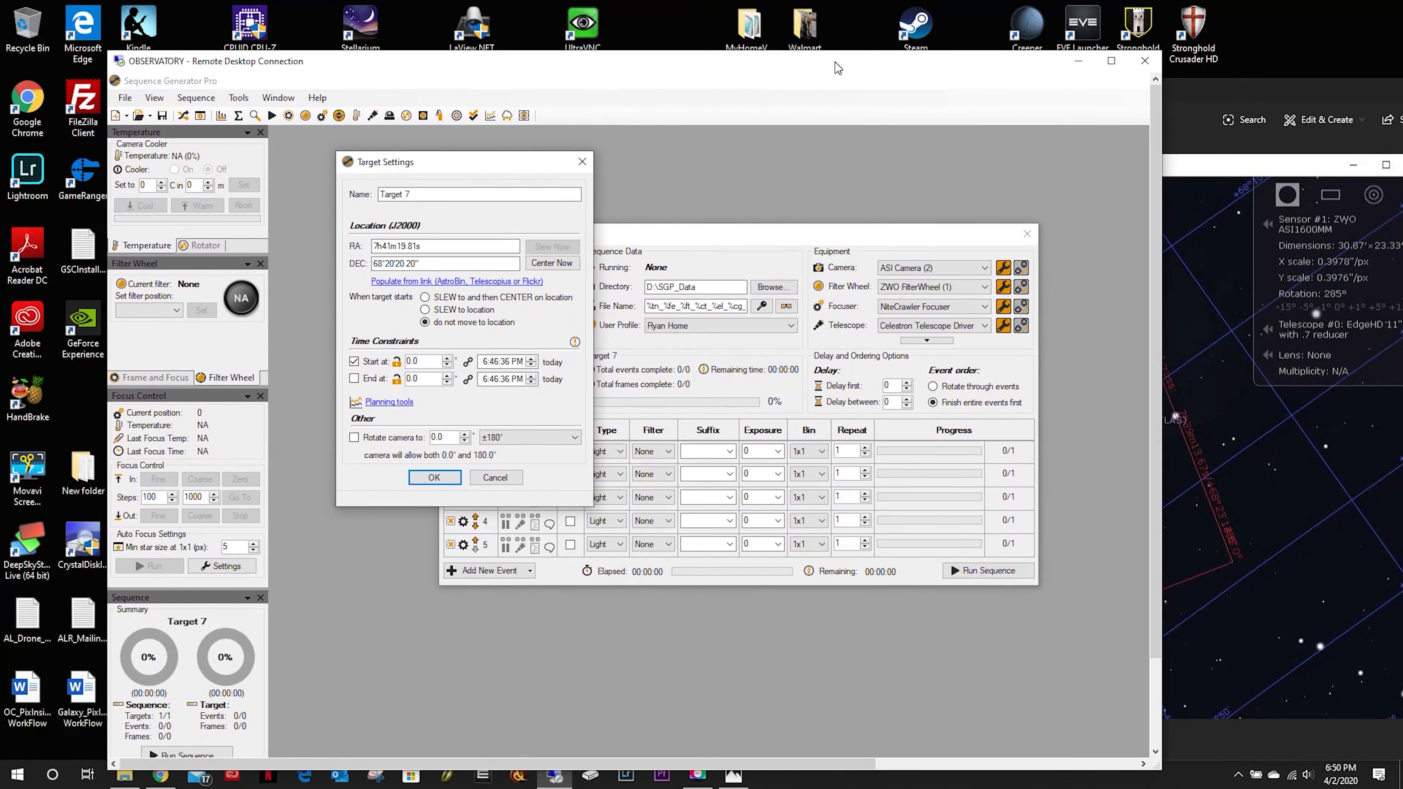
{"action": "double_click", "coordinate": [360, 24]}
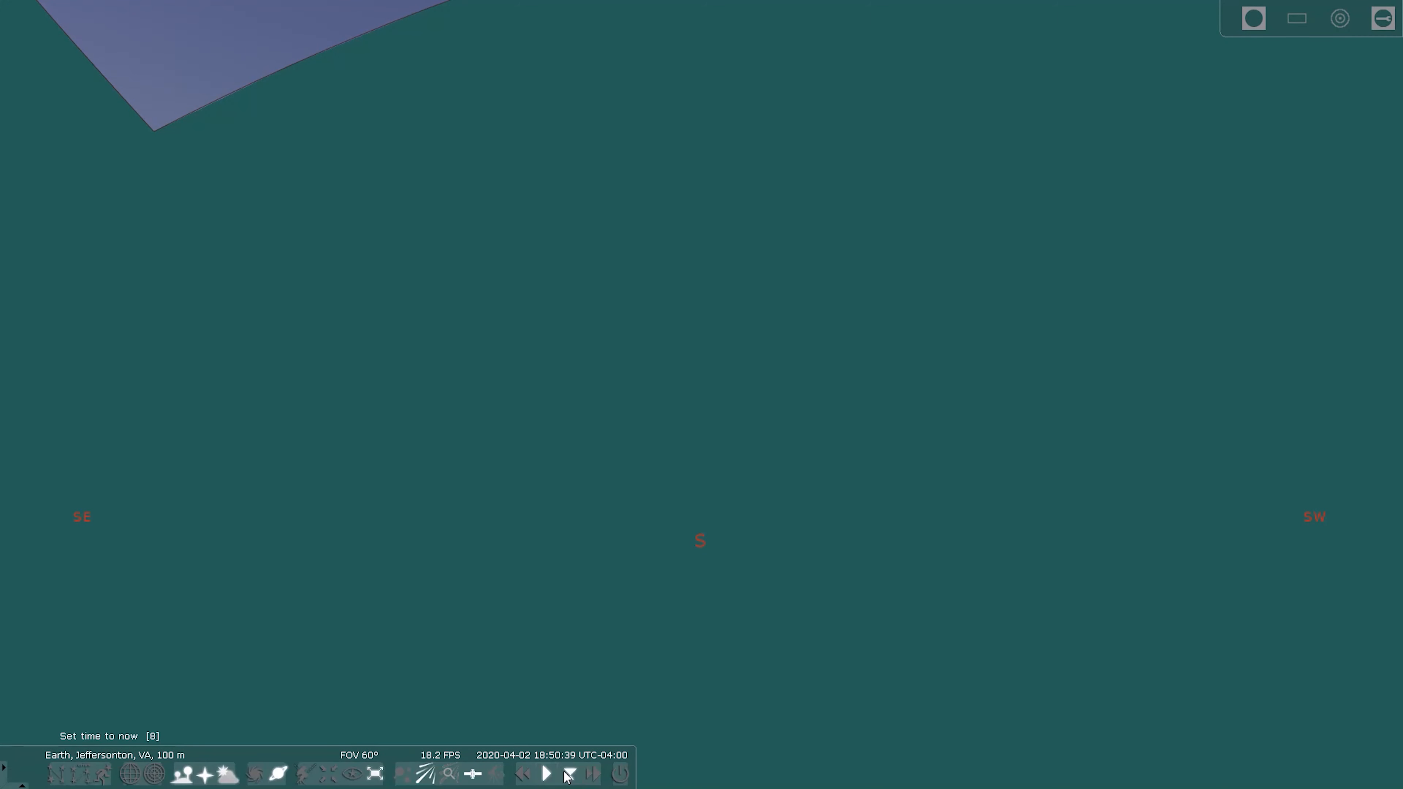
{"action": "left_click", "coordinate": [596, 777]}
{"action": "left_click", "coordinate": [596, 777]}
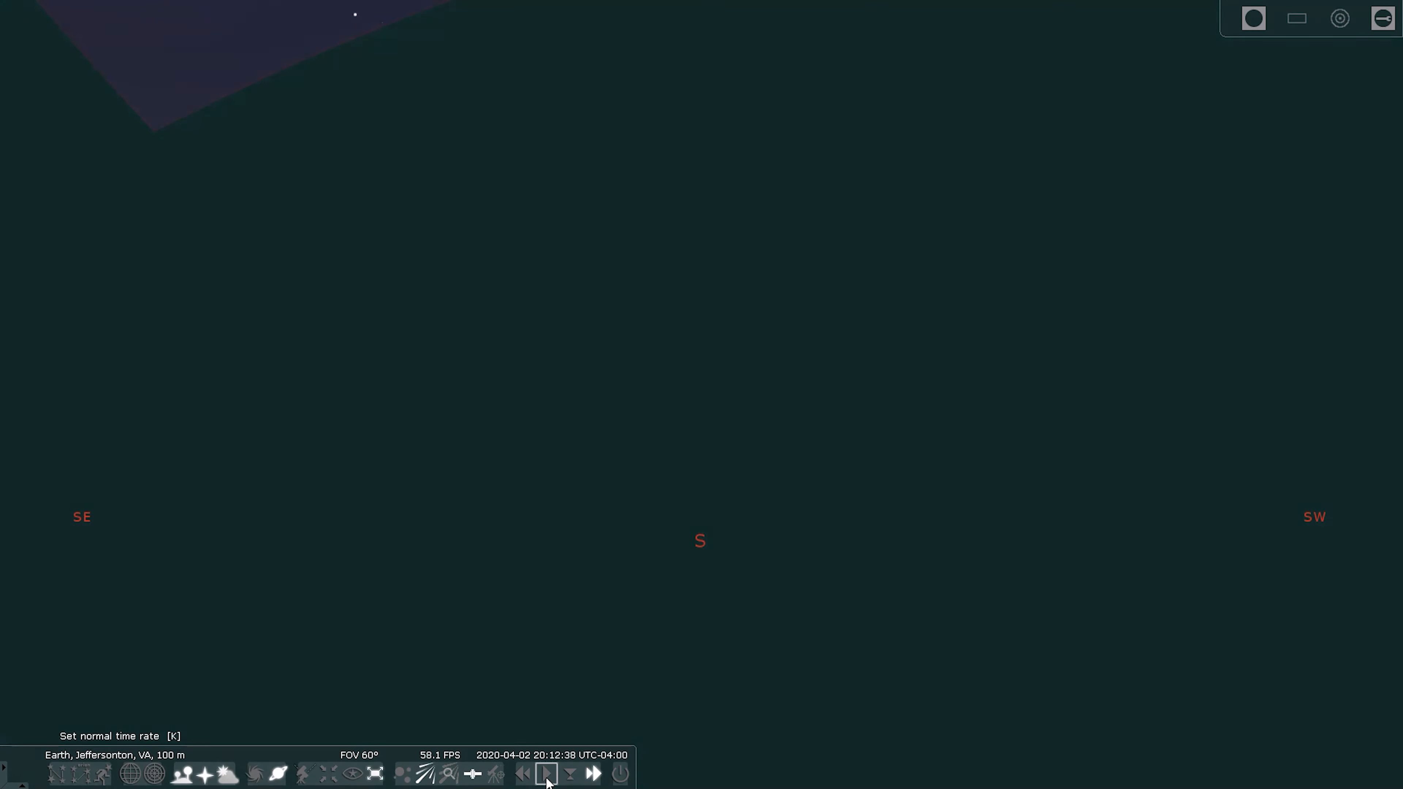
{"action": "left_click", "coordinate": [545, 775]}
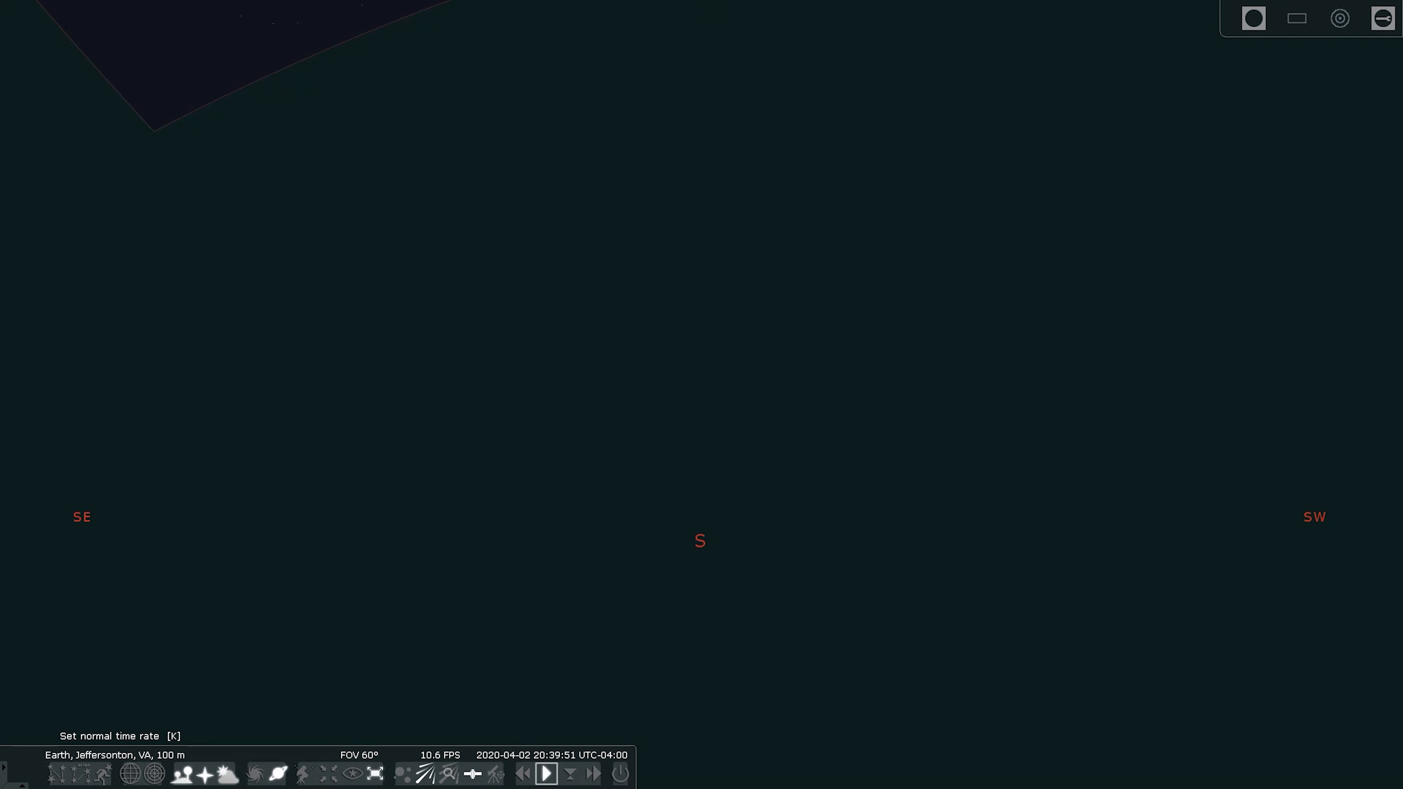
{"action": "left_click", "coordinate": [587, 776]}
{"action": "left_click", "coordinate": [547, 775]}
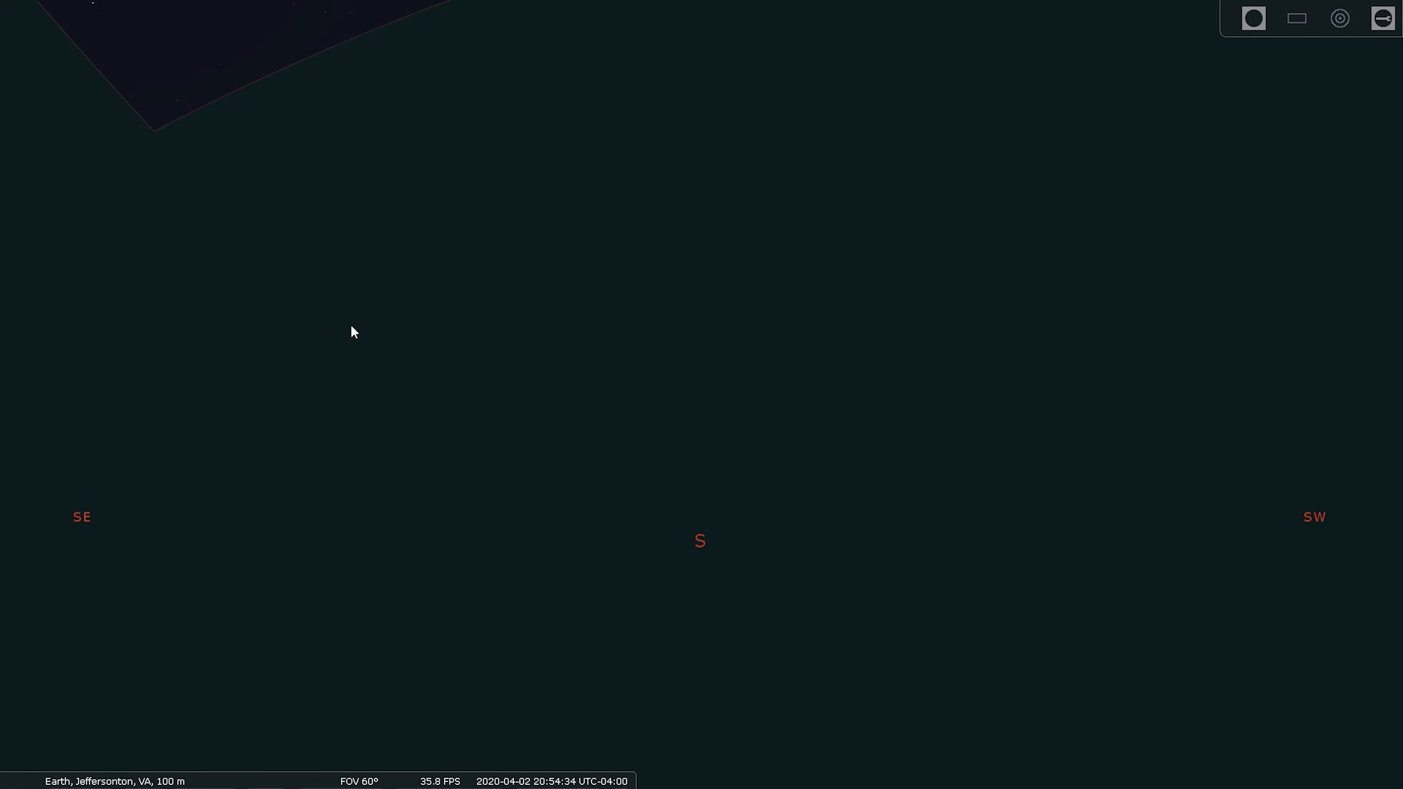
Step: Find comet C/2019 Y4 (ATLAS) and show the camera sensor frame around it
{"action": "key", "text": "ctrl+f"}
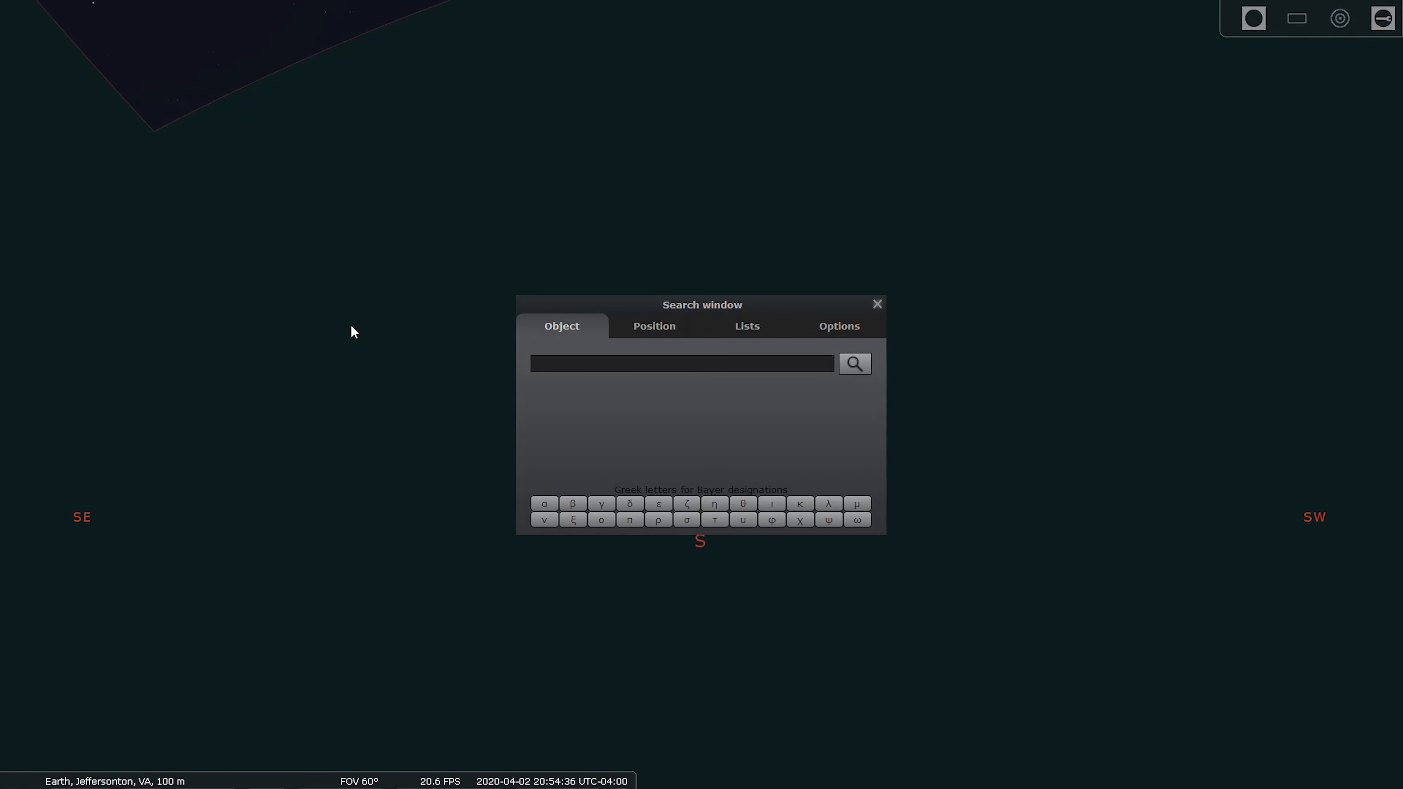
{"action": "type", "text": "C/"}
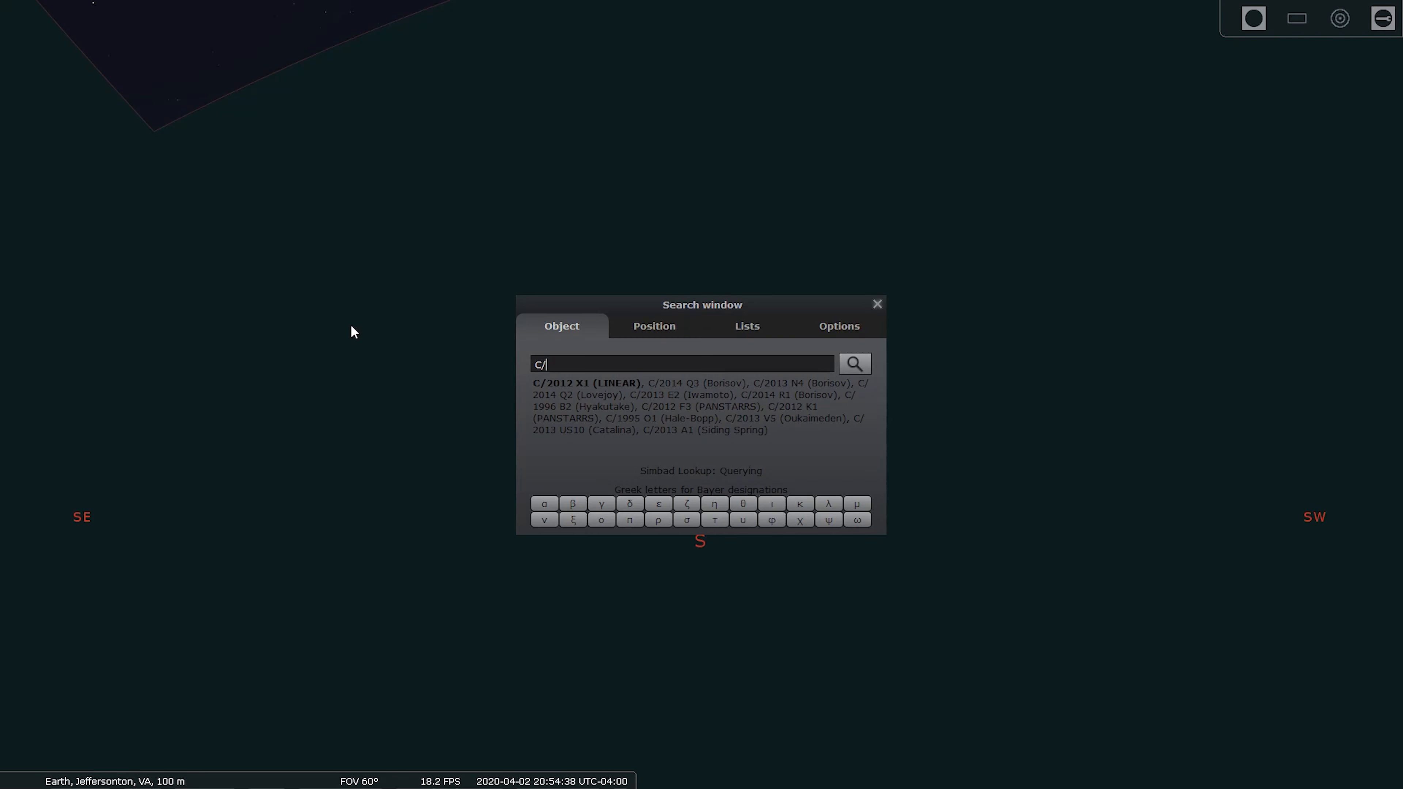
{"action": "type", "text": "2019 Y4"}
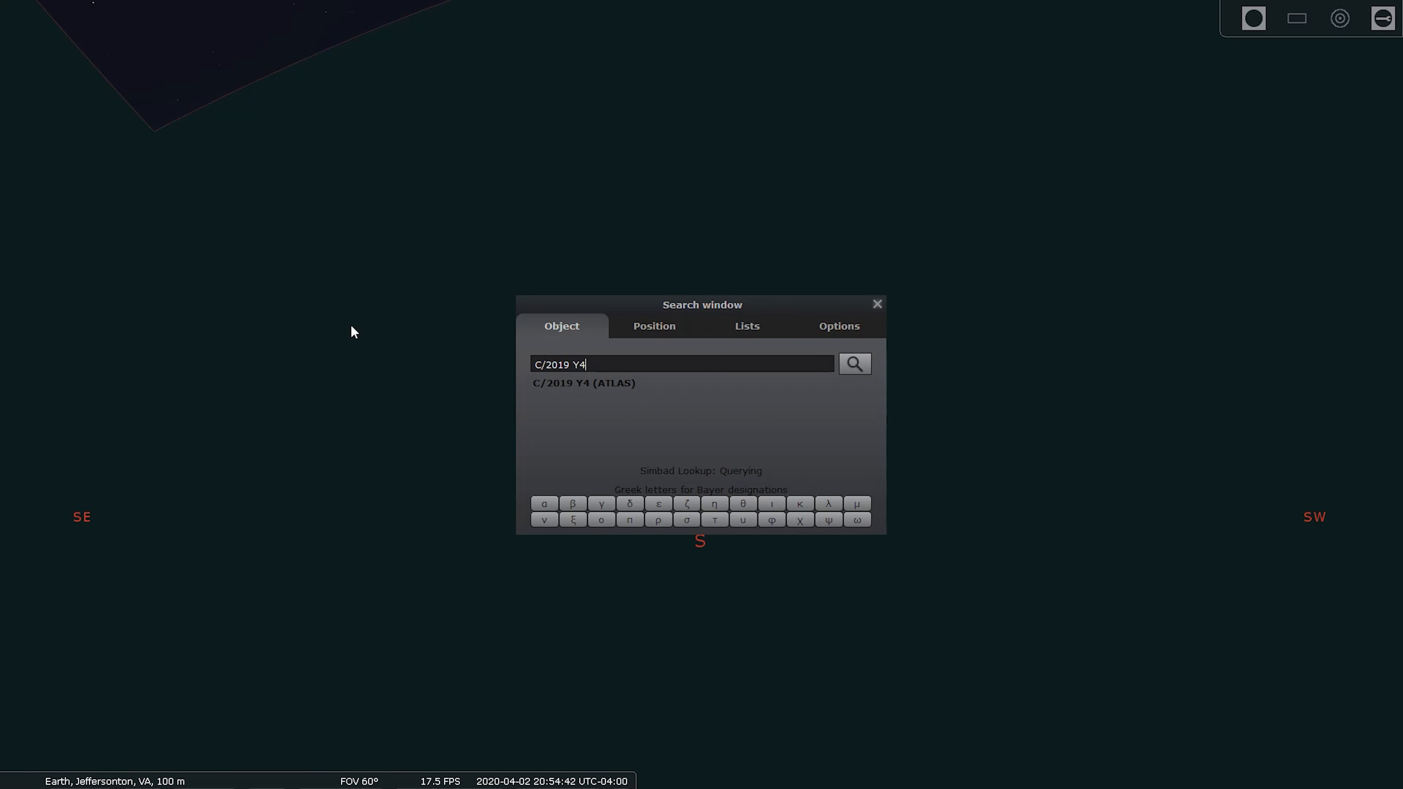
{"action": "key", "text": "Return"}
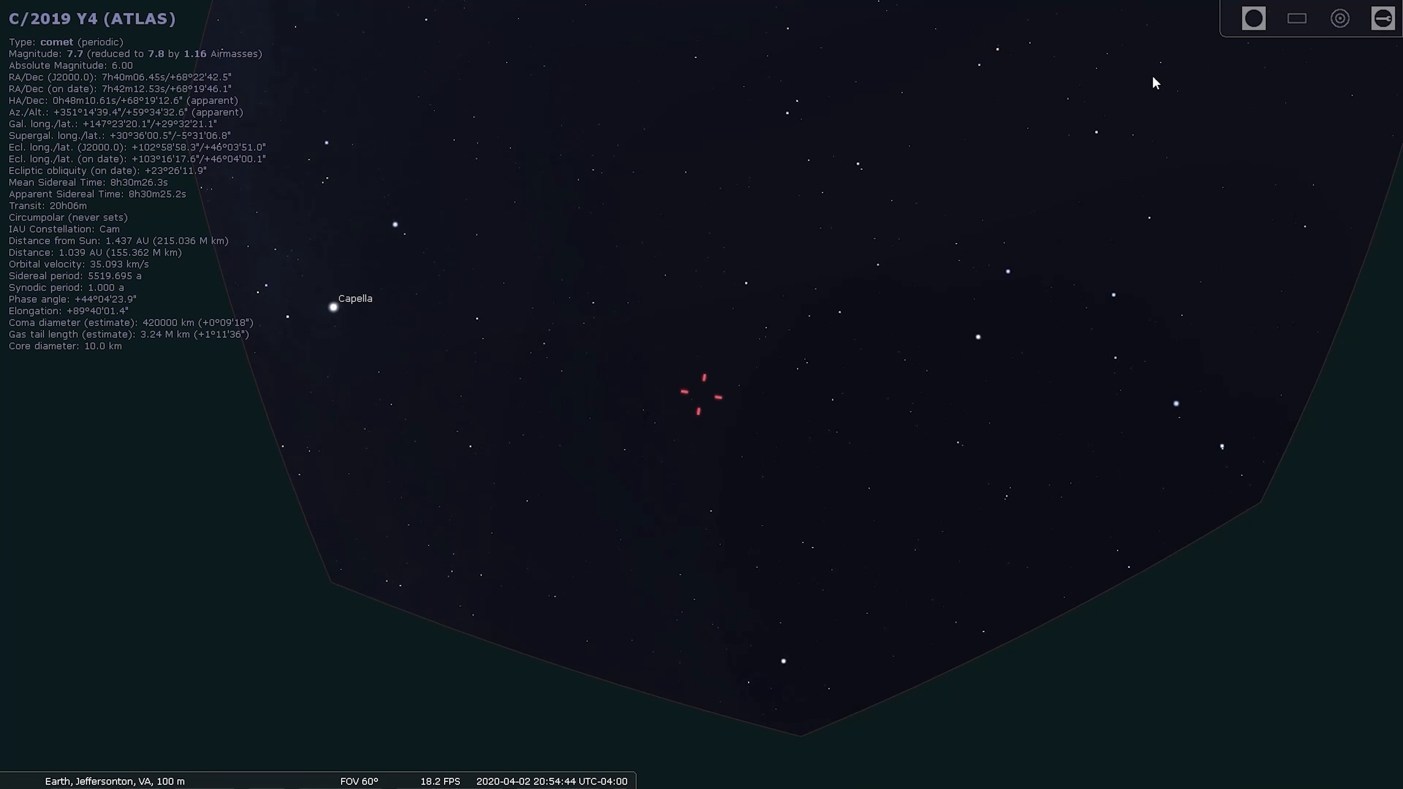
{"action": "left_click", "coordinate": [1298, 18]}
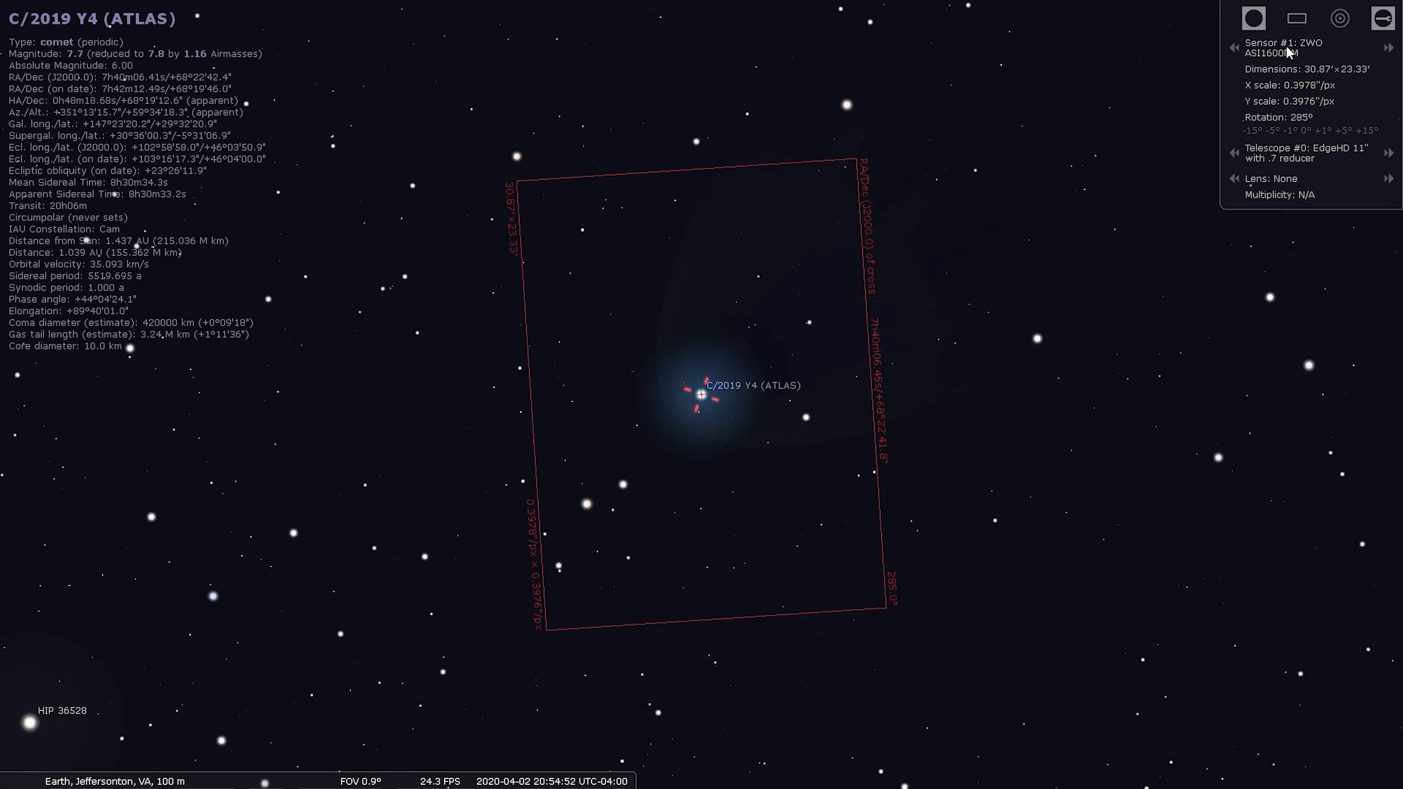
Step: Review the ZWO ASI1600MM sensor parameters and the EdgeHD 11" with .7 reducer telescope settings in the Oculars configuration
{"action": "left_click", "coordinate": [1379, 22]}
{"action": "left_click", "coordinate": [455, 190]}
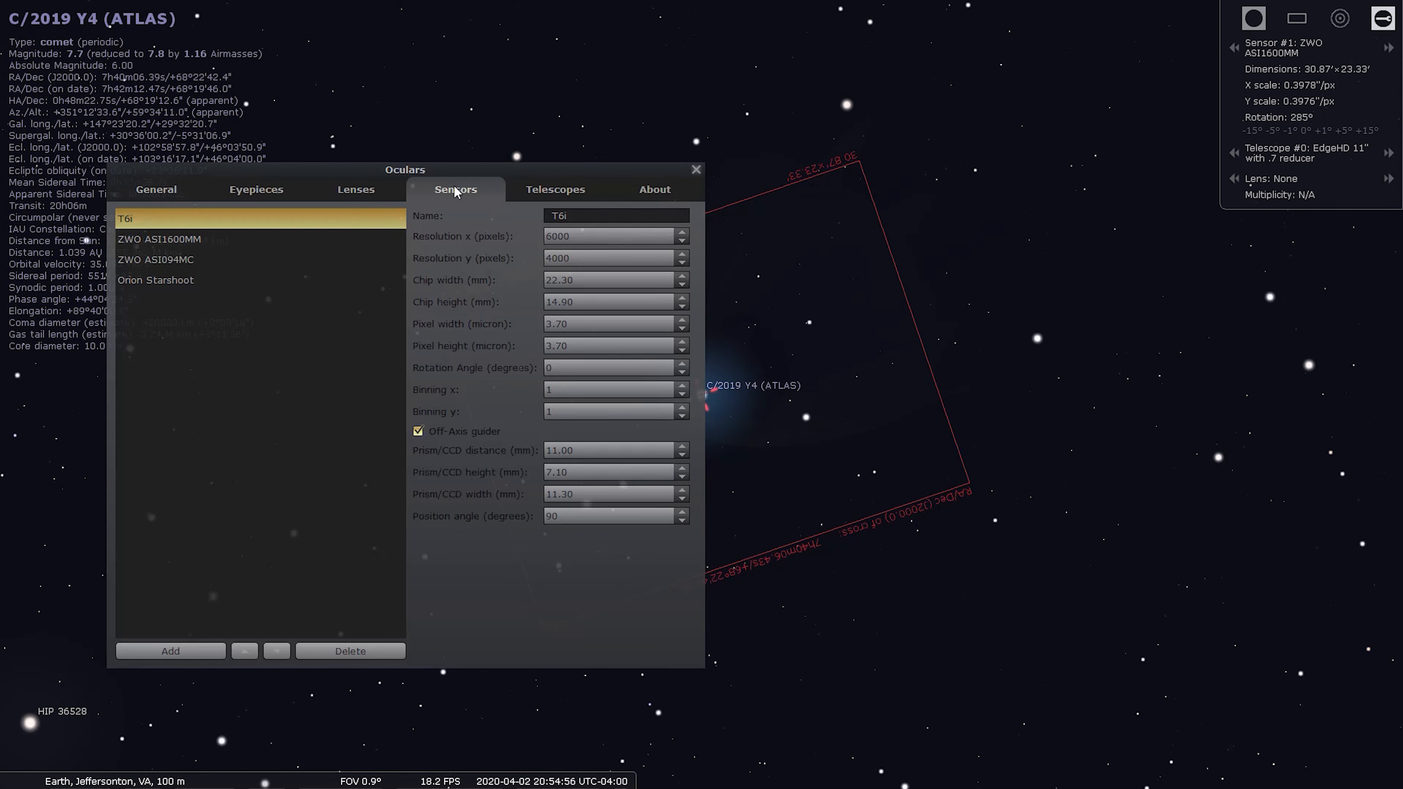
{"action": "left_click", "coordinate": [176, 243]}
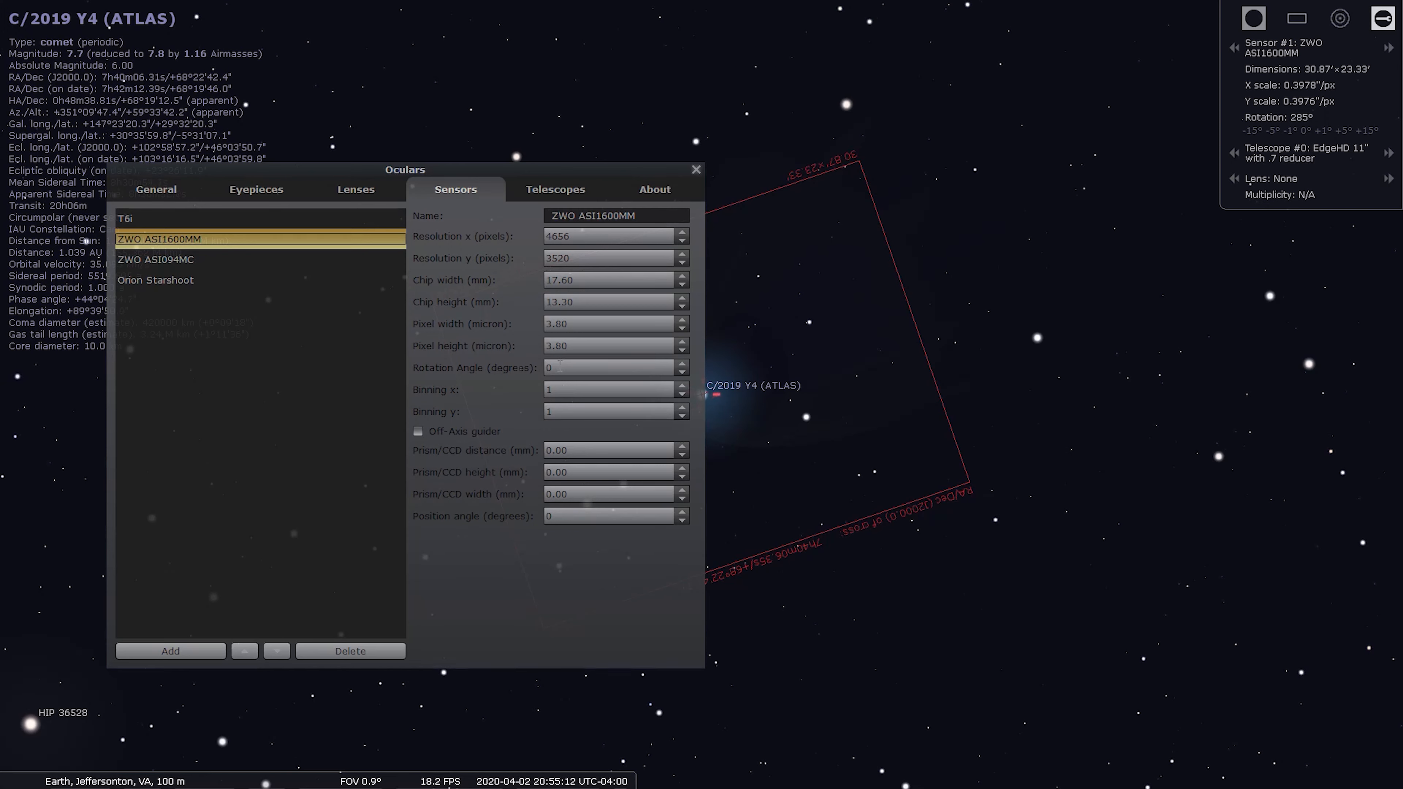
{"action": "left_click", "coordinate": [559, 365]}
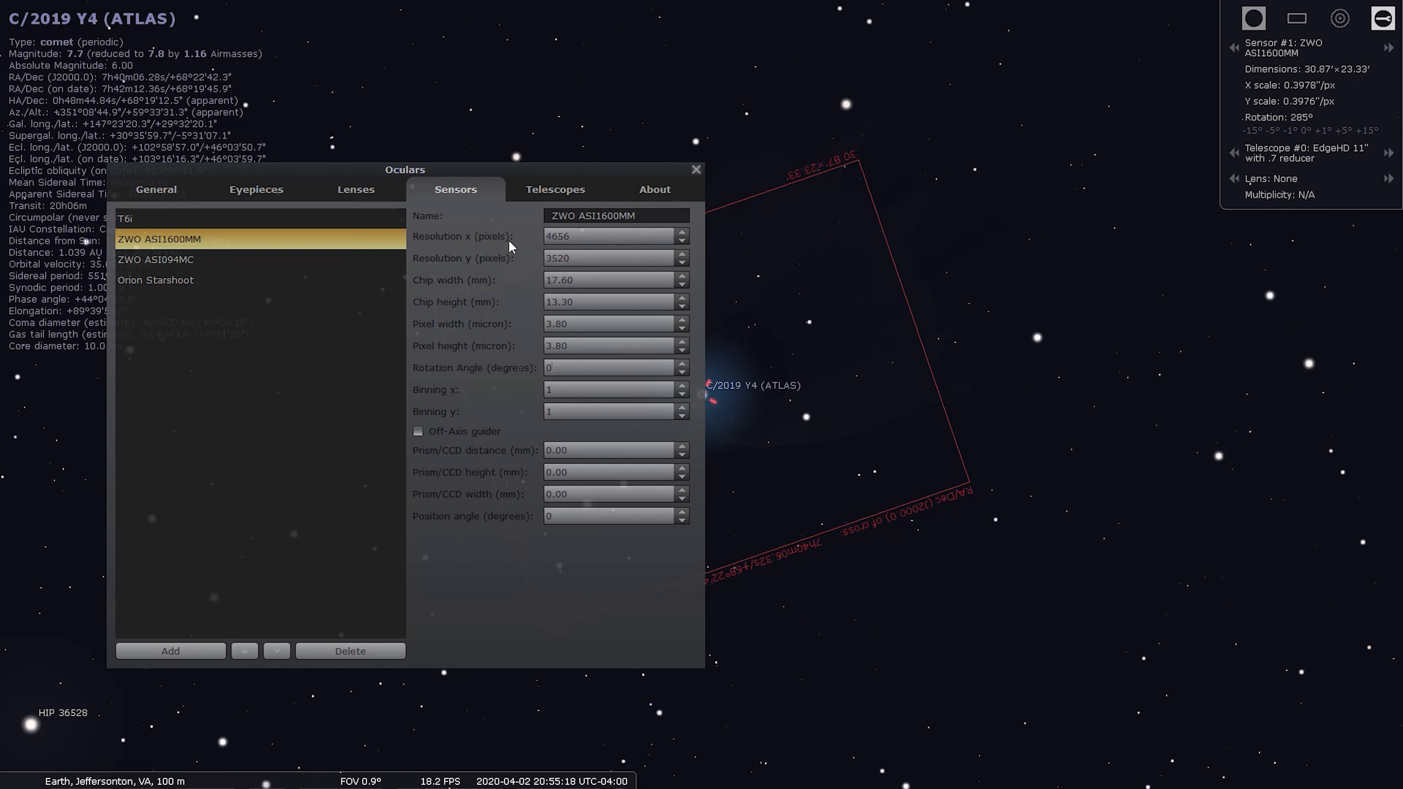
{"action": "left_click", "coordinate": [557, 194]}
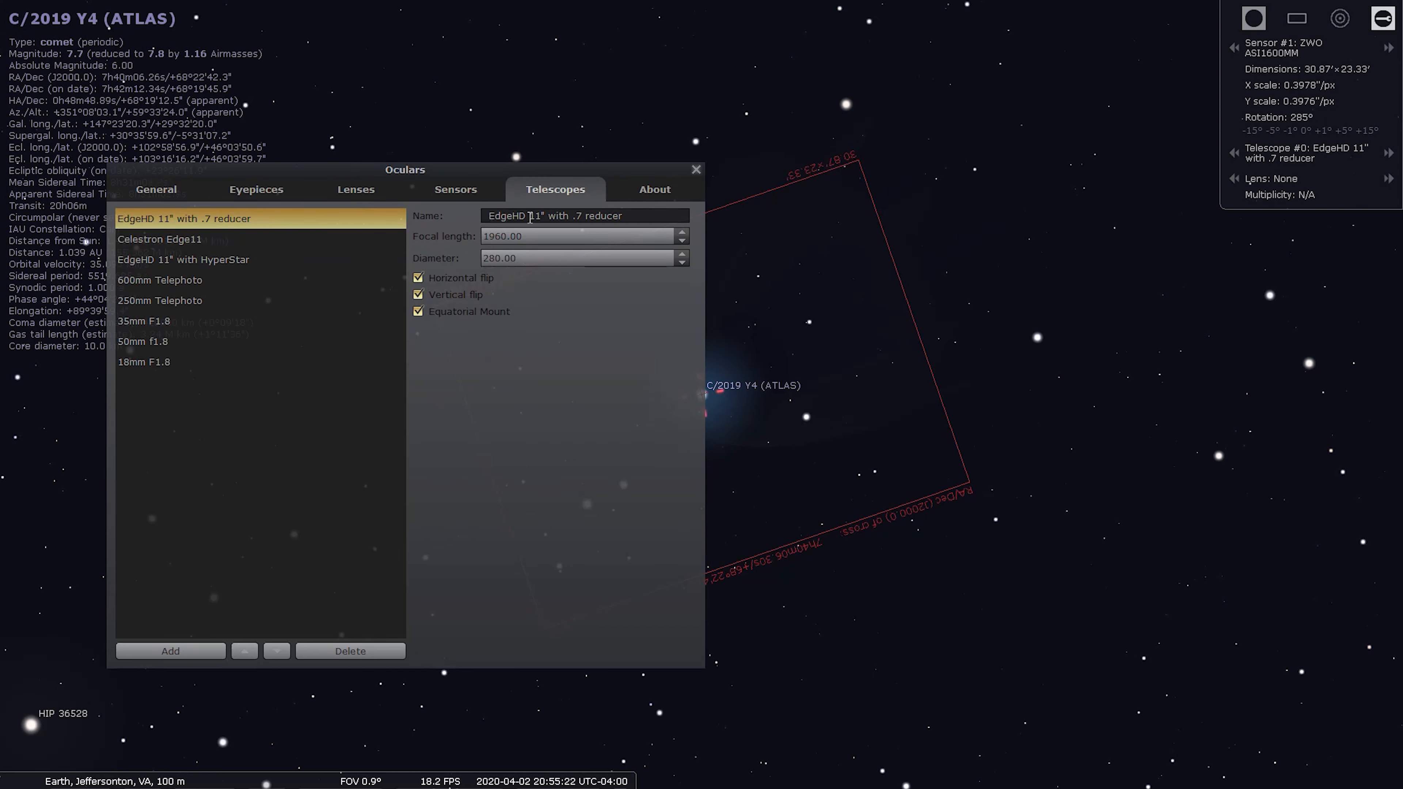
{"action": "left_click", "coordinate": [469, 197]}
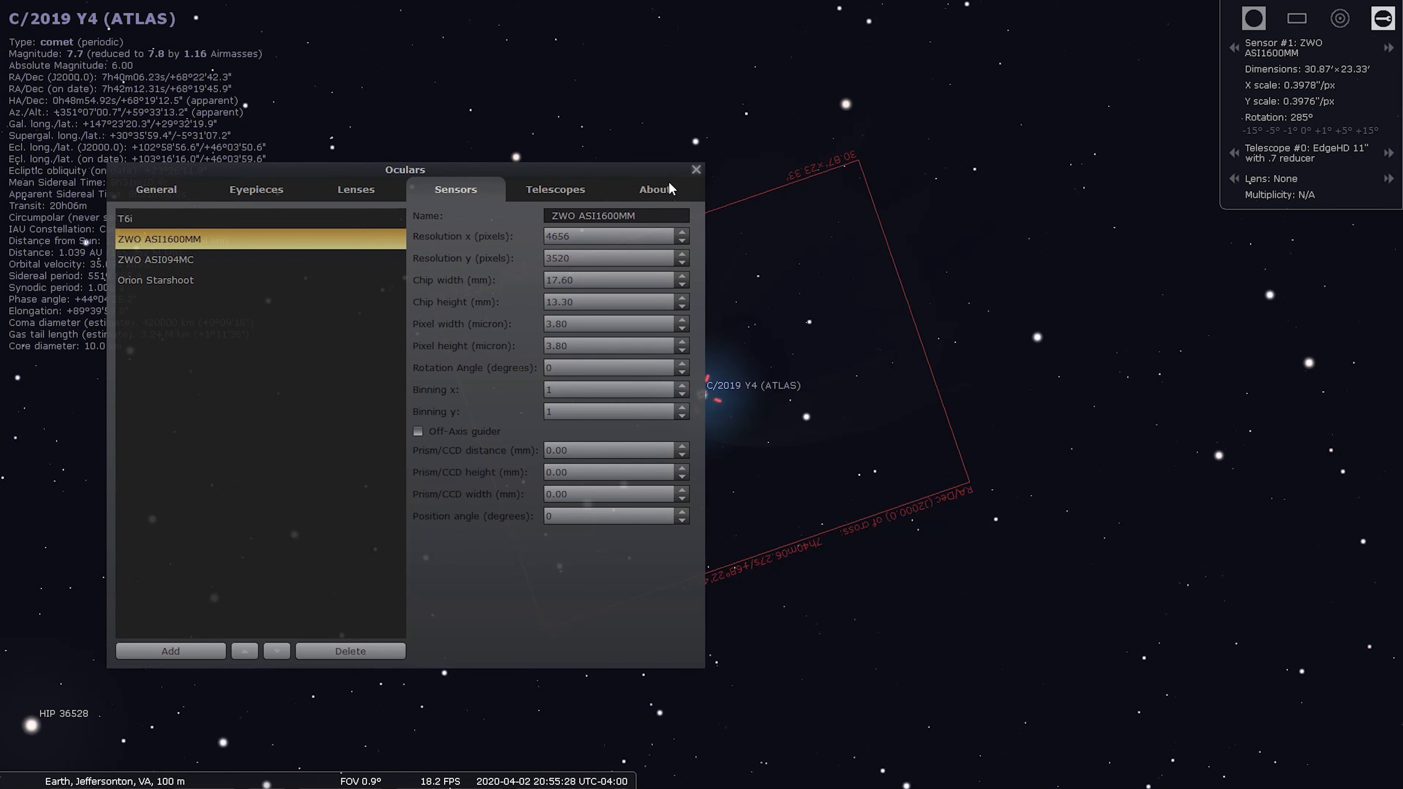
{"action": "left_click", "coordinate": [696, 169]}
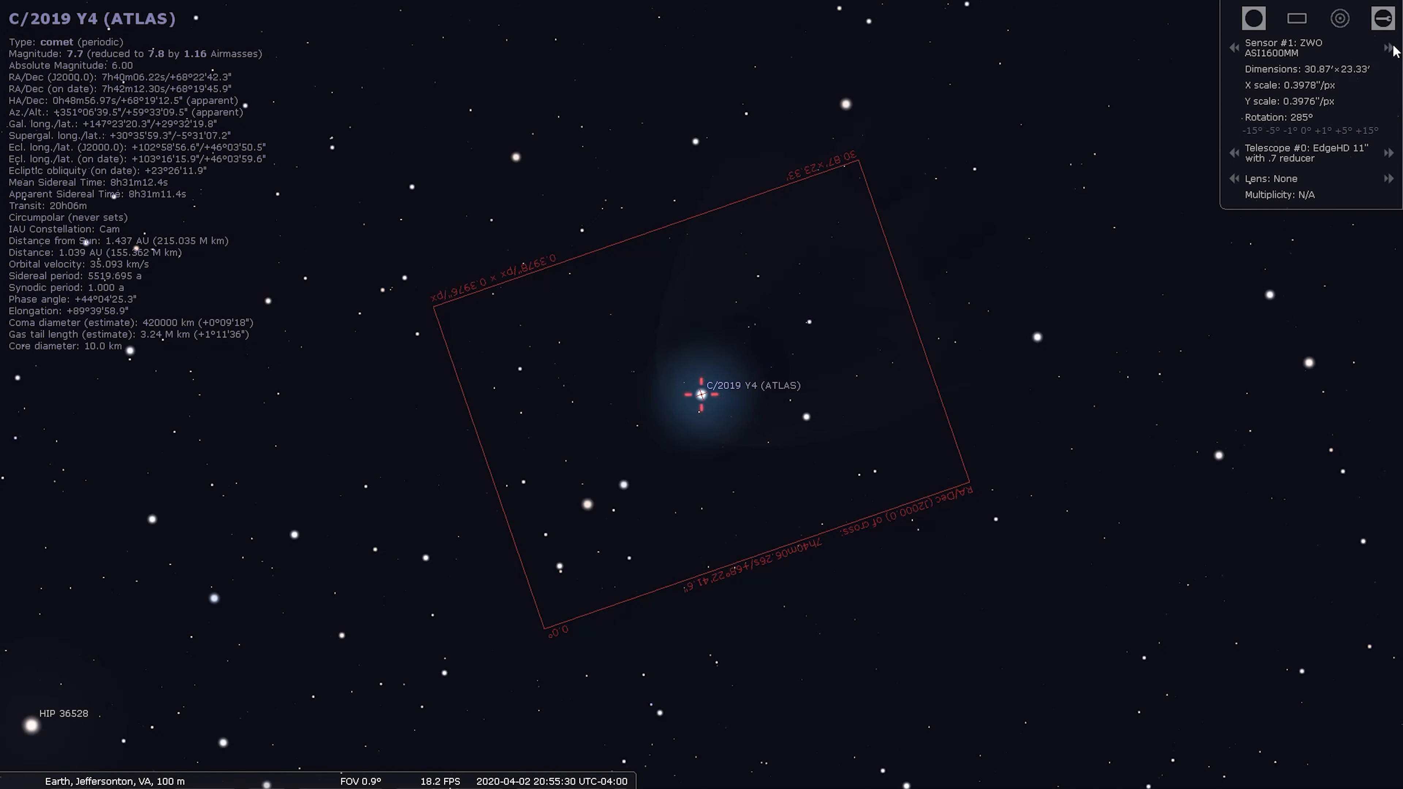
Step: Cycle through the available sensor frames and return to the ZWO ASI1600MM
{"action": "left_click", "coordinate": [1388, 48]}
{"action": "left_click", "coordinate": [1389, 47]}
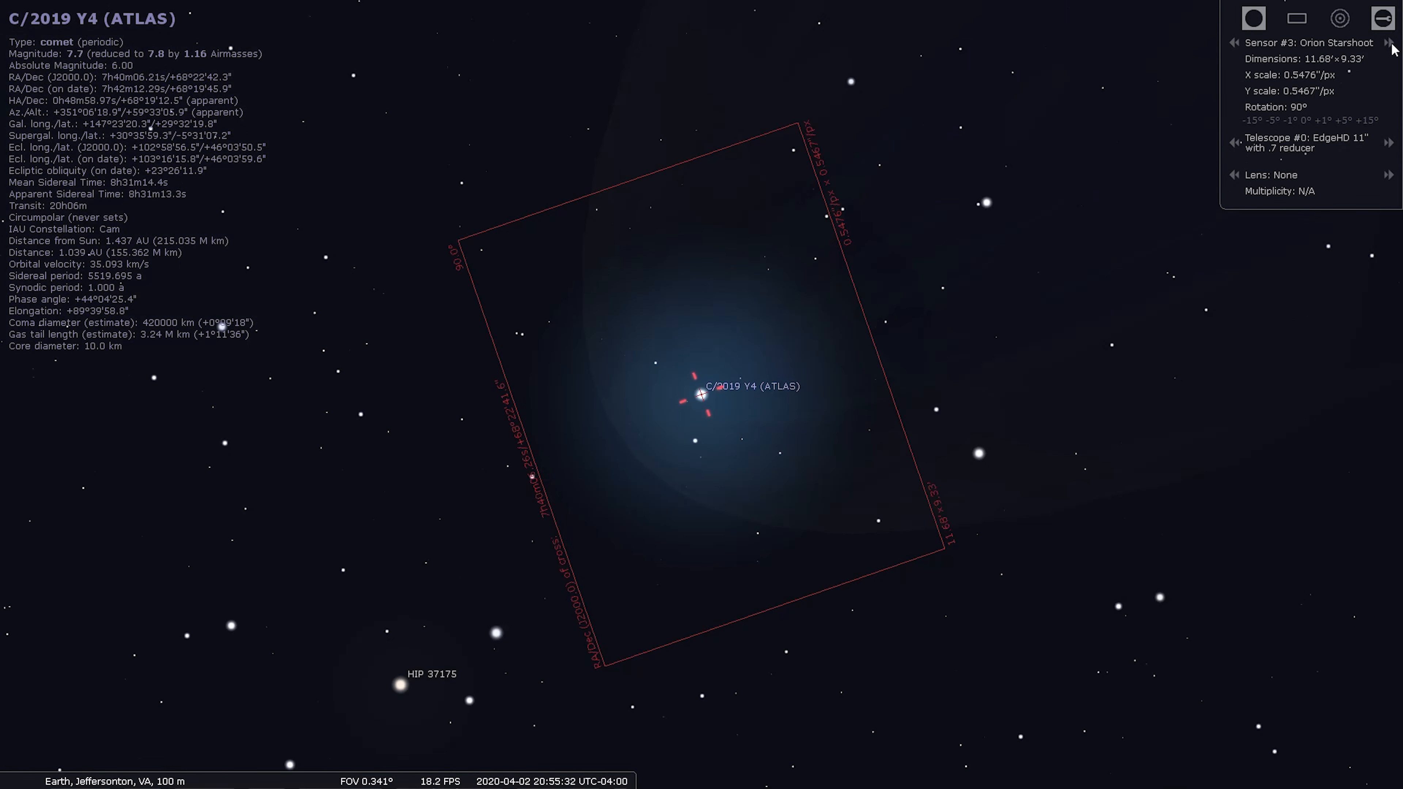
{"action": "left_click", "coordinate": [1390, 47]}
{"action": "left_click", "coordinate": [1389, 48]}
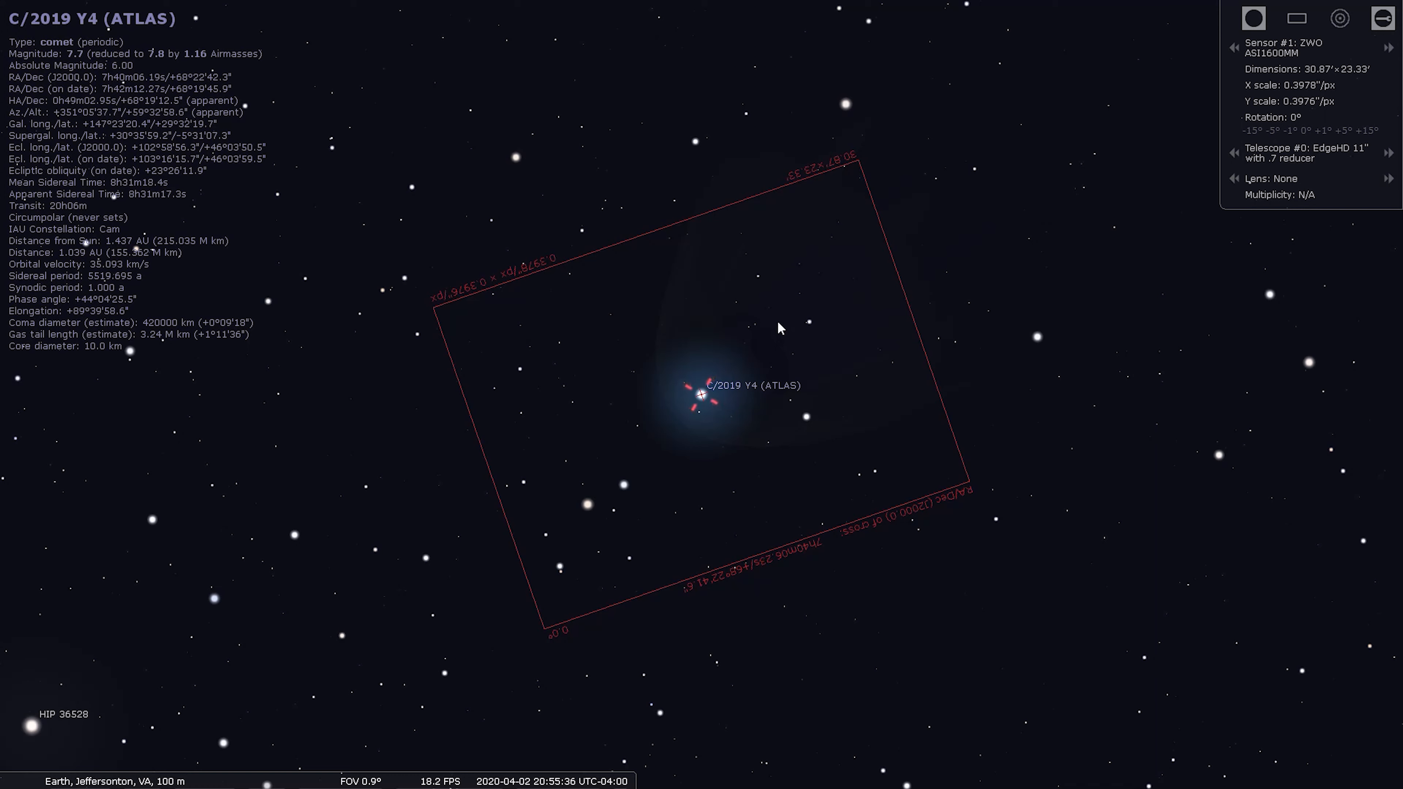
Step: Show the equatorial grid and advance the sky time to about 23:43 on 2020-04-02, restoring the normal time rate
{"action": "mouse_move", "coordinate": [335, 781]}
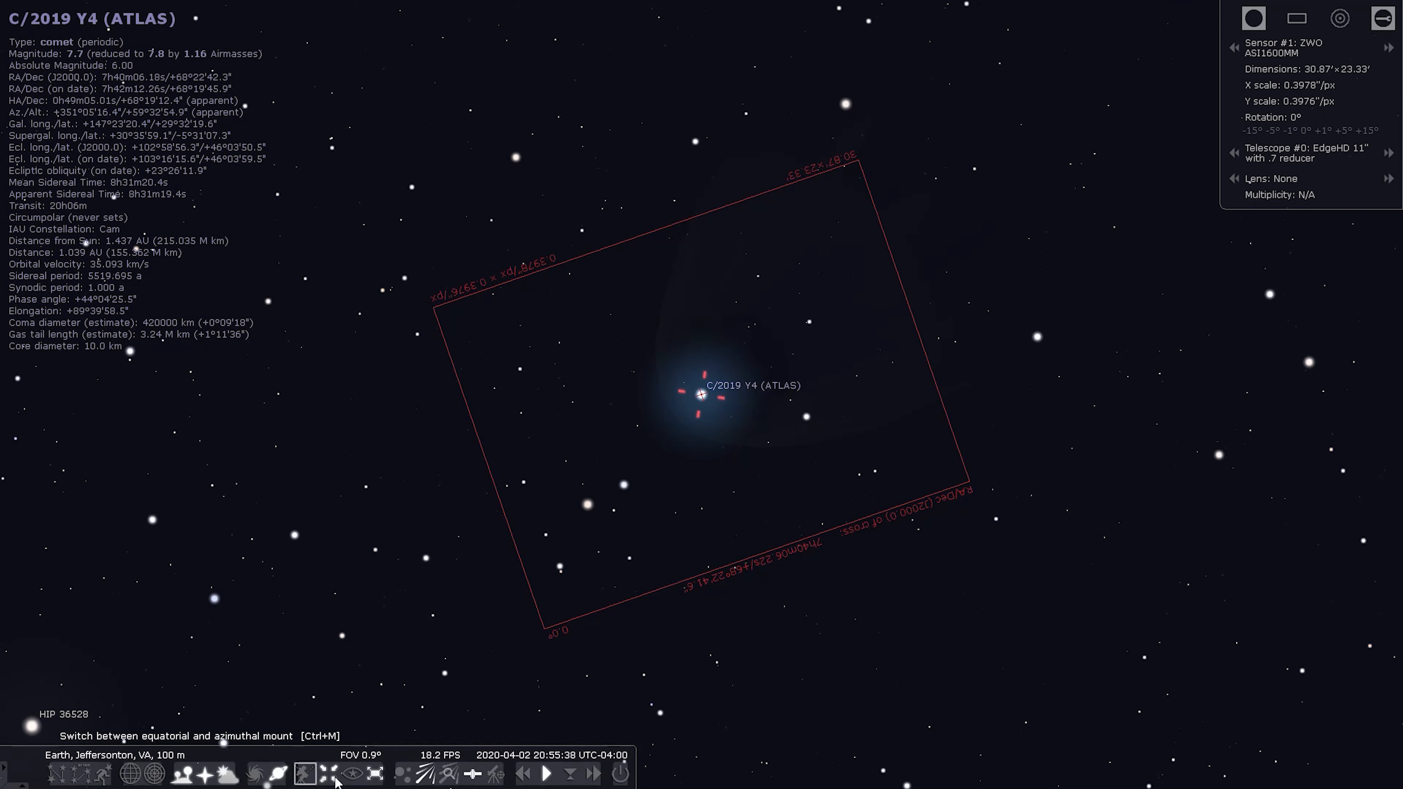
{"action": "left_click", "coordinate": [130, 774]}
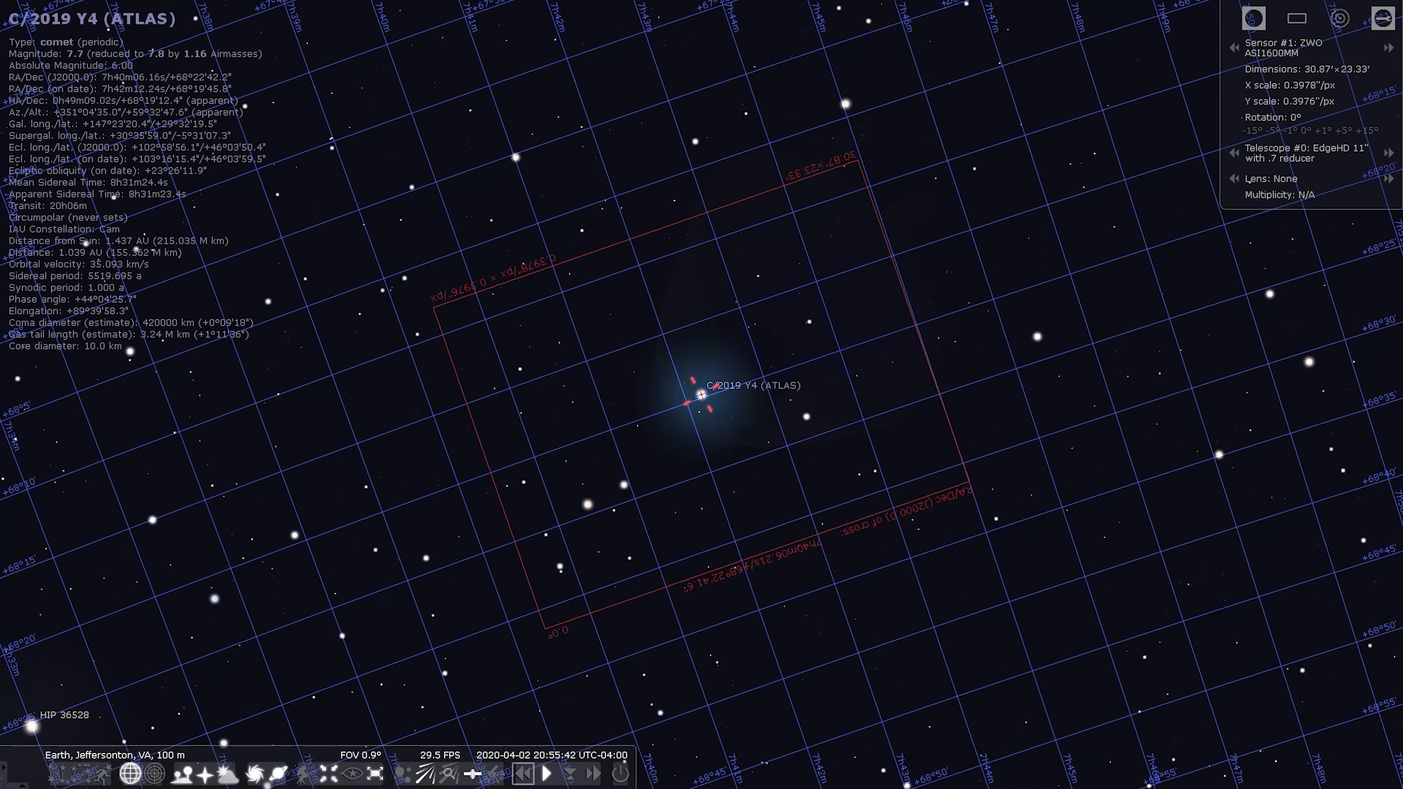
{"action": "left_click", "coordinate": [593, 774]}
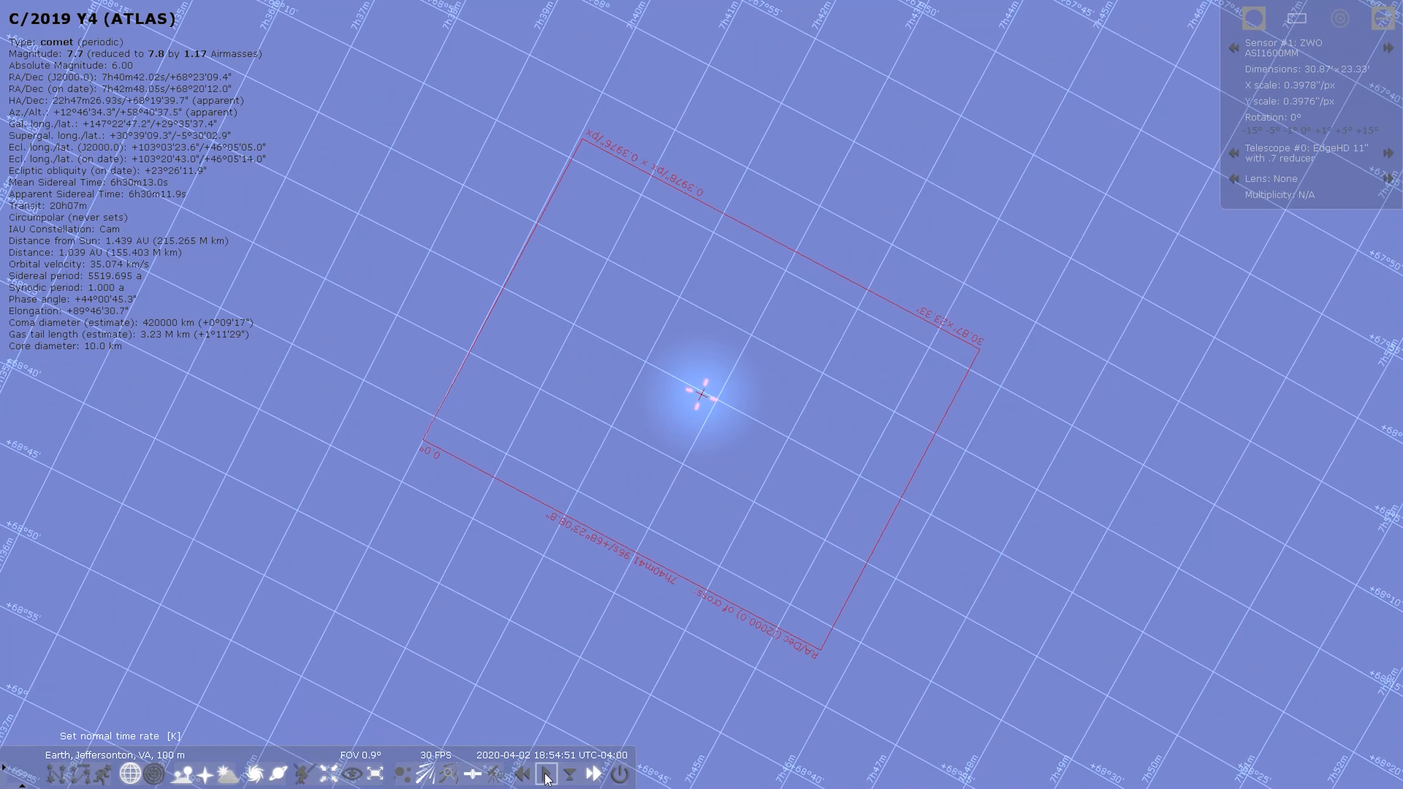
{"action": "left_click", "coordinate": [544, 778]}
{"action": "left_click", "coordinate": [595, 776]}
{"action": "left_click", "coordinate": [594, 776]}
{"action": "left_click", "coordinate": [594, 776]}
{"action": "left_click", "coordinate": [594, 776]}
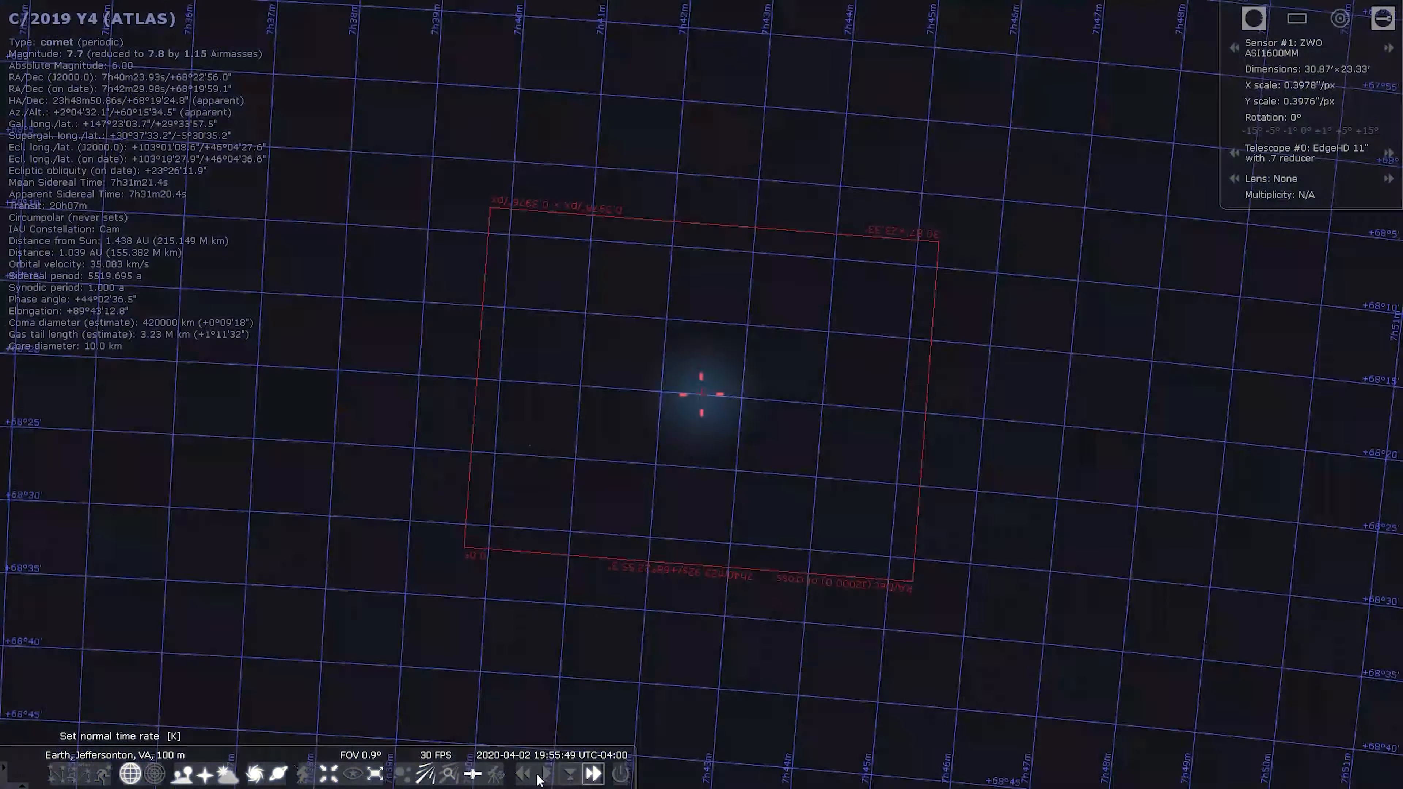
{"action": "left_click", "coordinate": [545, 776]}
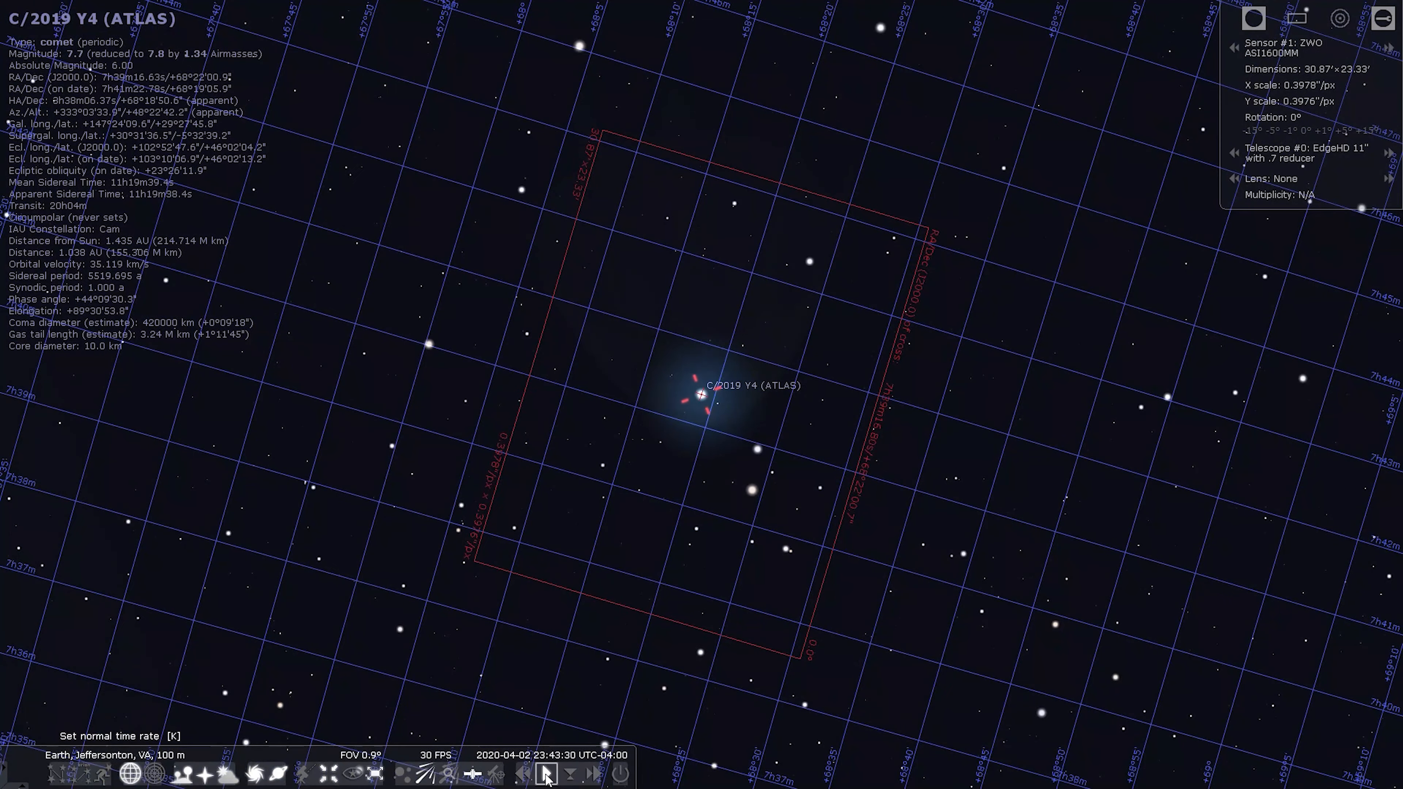
Step: Select the star beside the comet and advance the sky time to about 01:33 on 2020-04-03, restoring the normal time rate
{"action": "left_click", "coordinate": [718, 406]}
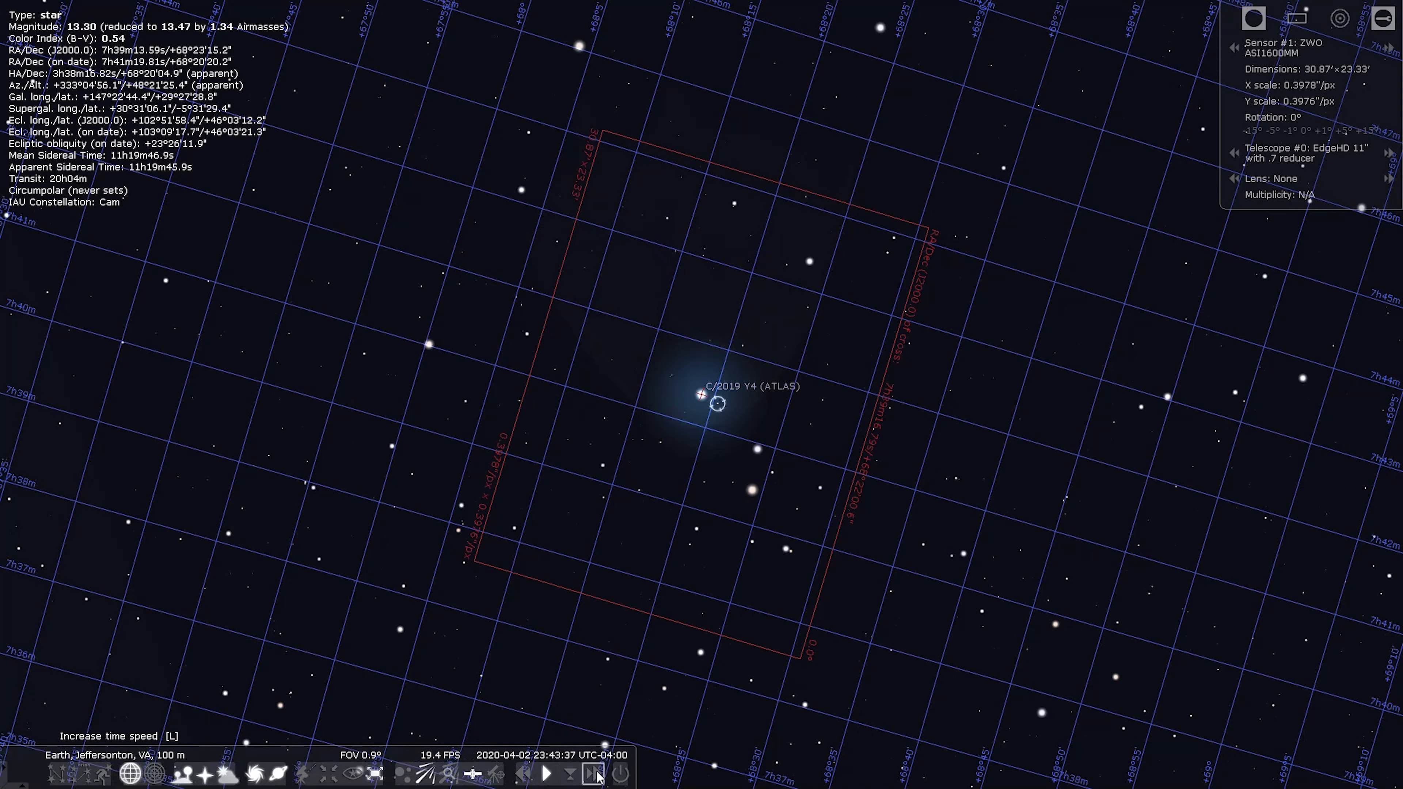
{"action": "left_click", "coordinate": [595, 773]}
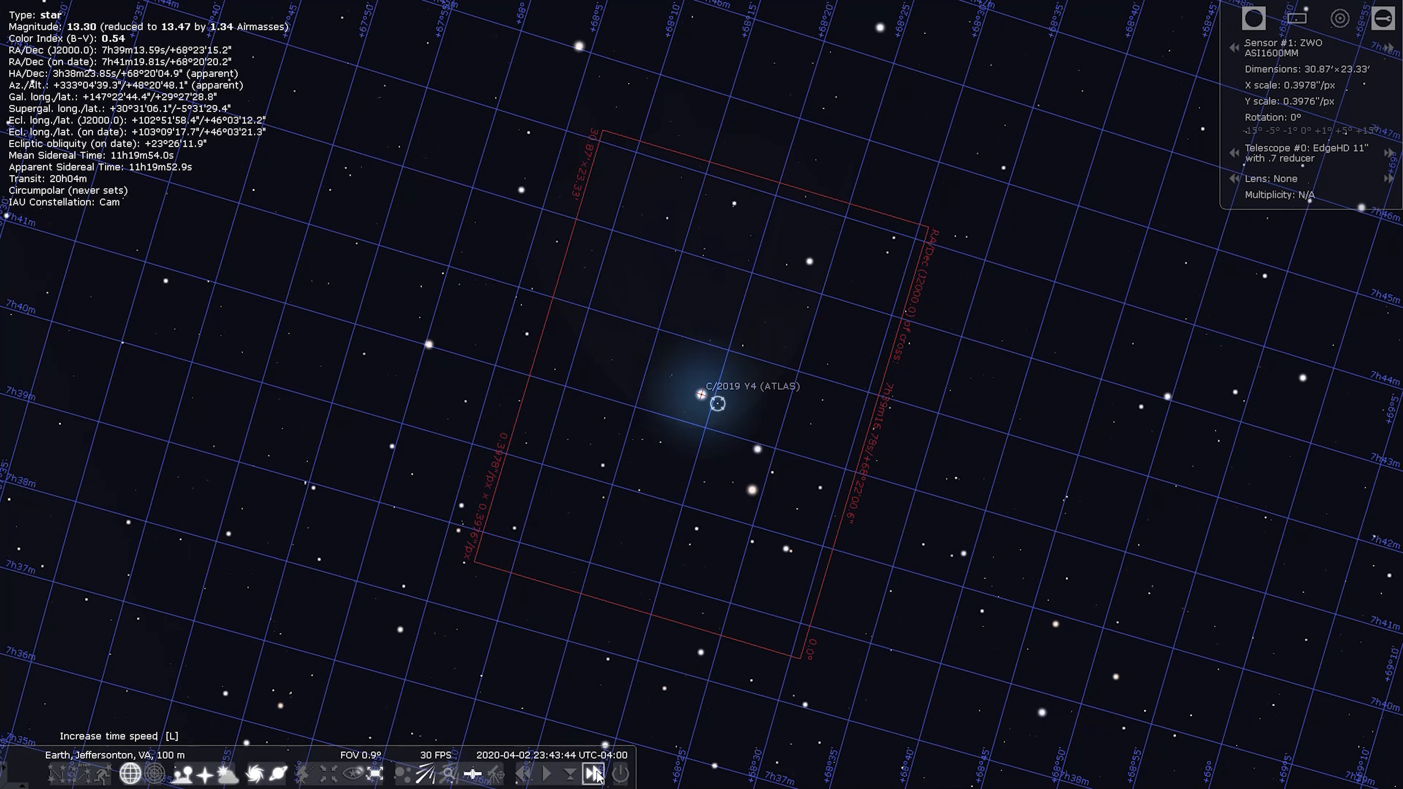
{"action": "left_click", "coordinate": [597, 775]}
{"action": "left_click", "coordinate": [596, 775]}
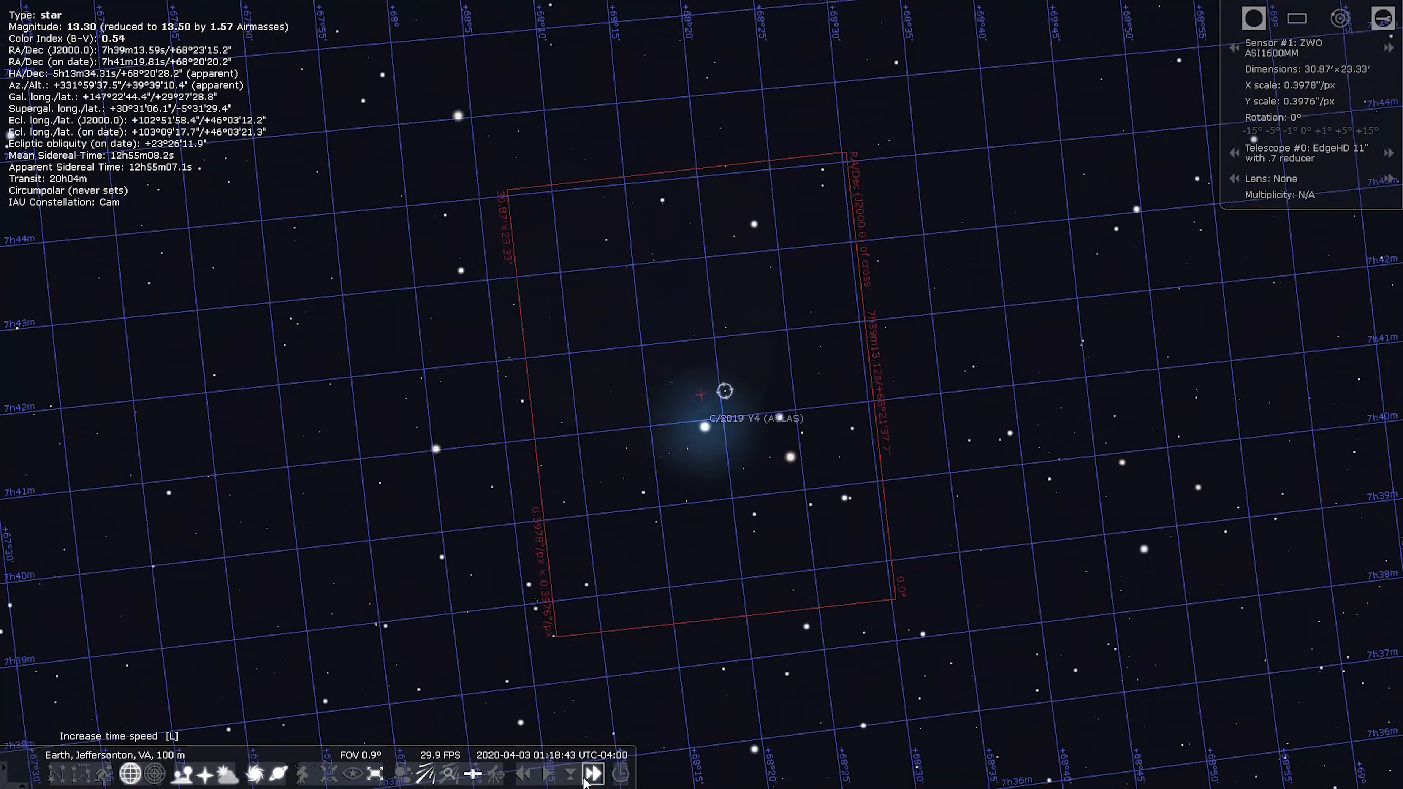
{"action": "left_click", "coordinate": [547, 774]}
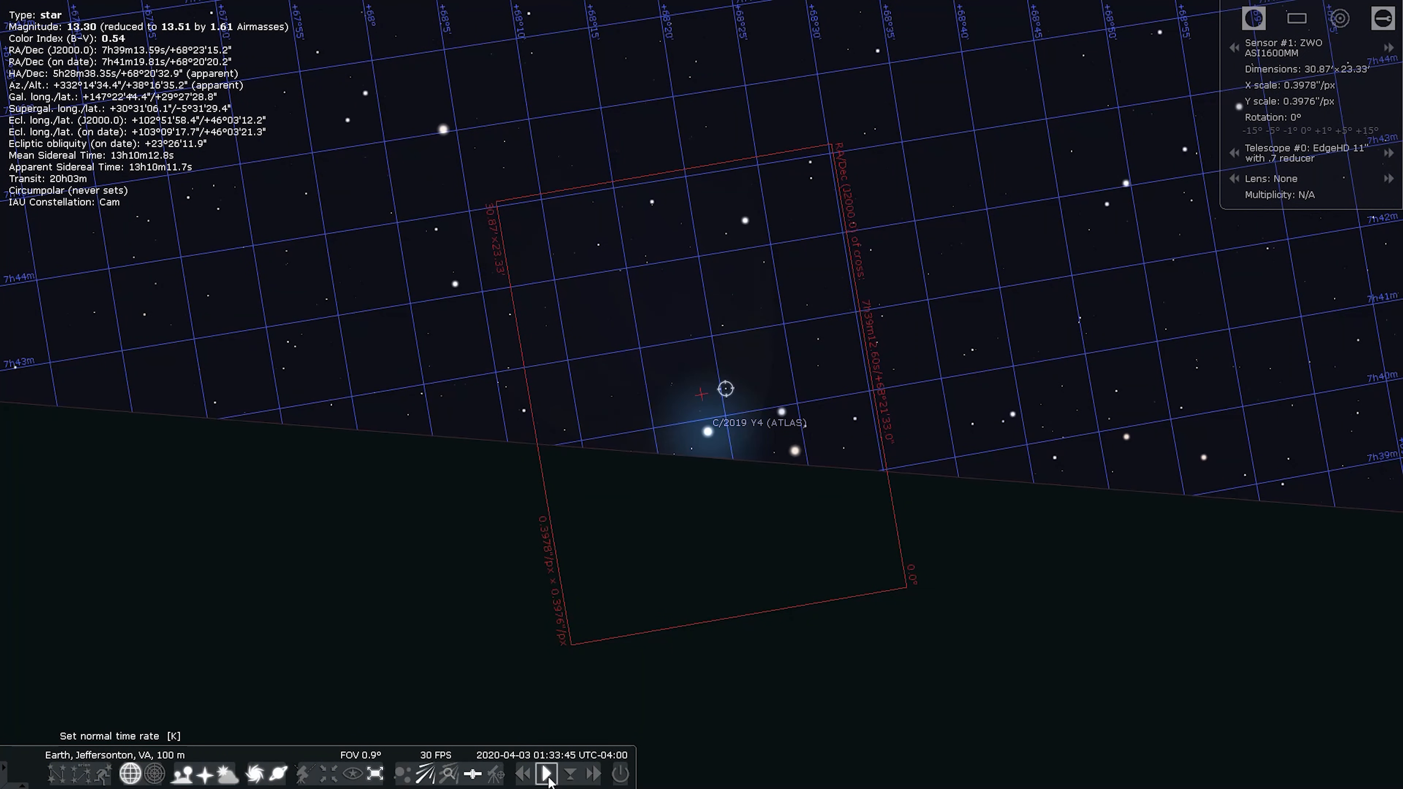
Step: Run the sky time backwards to about 01:31, then restore the normal time rate
{"action": "left_click", "coordinate": [522, 777]}
{"action": "left_click", "coordinate": [522, 777]}
{"action": "left_click", "coordinate": [522, 777]}
{"action": "left_click", "coordinate": [523, 777]}
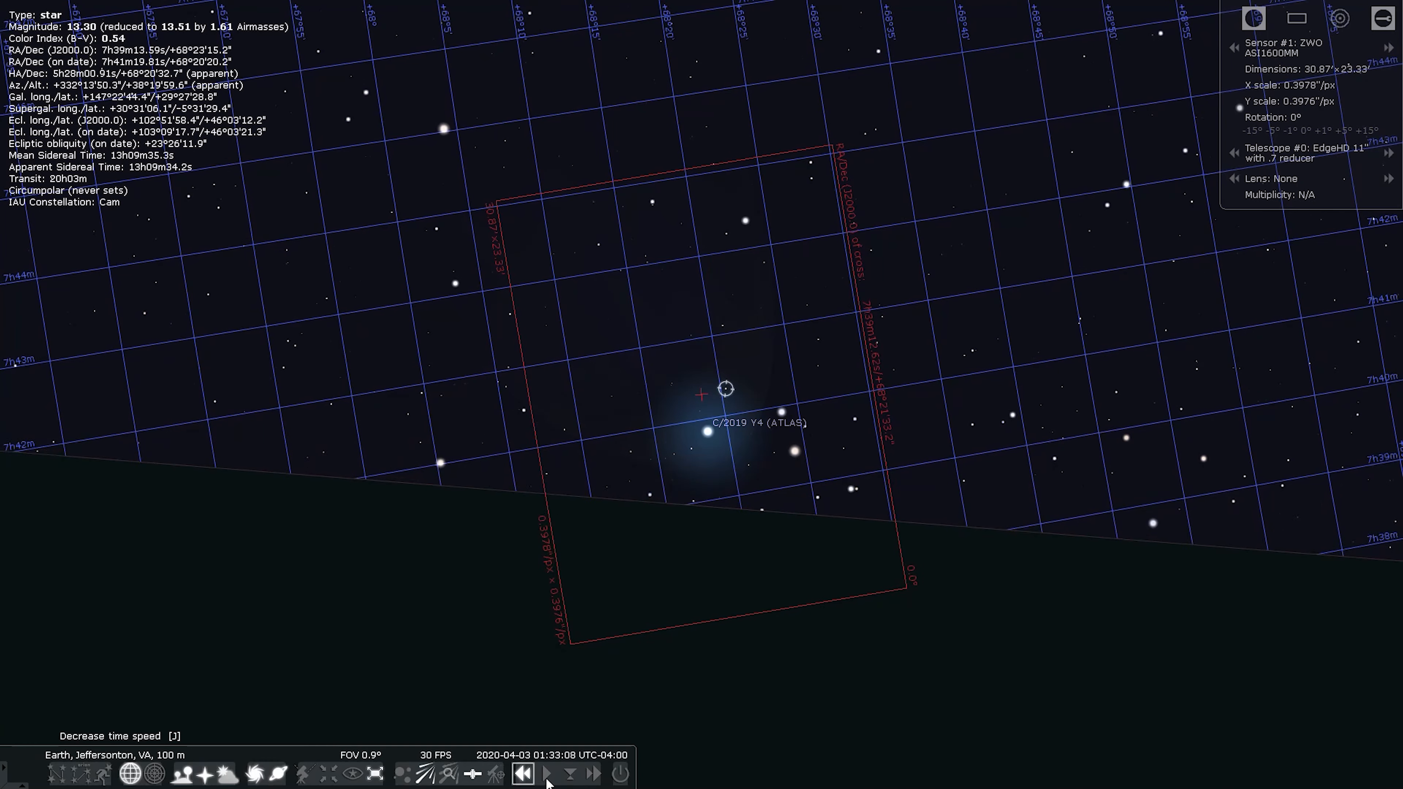
{"action": "left_click", "coordinate": [549, 775]}
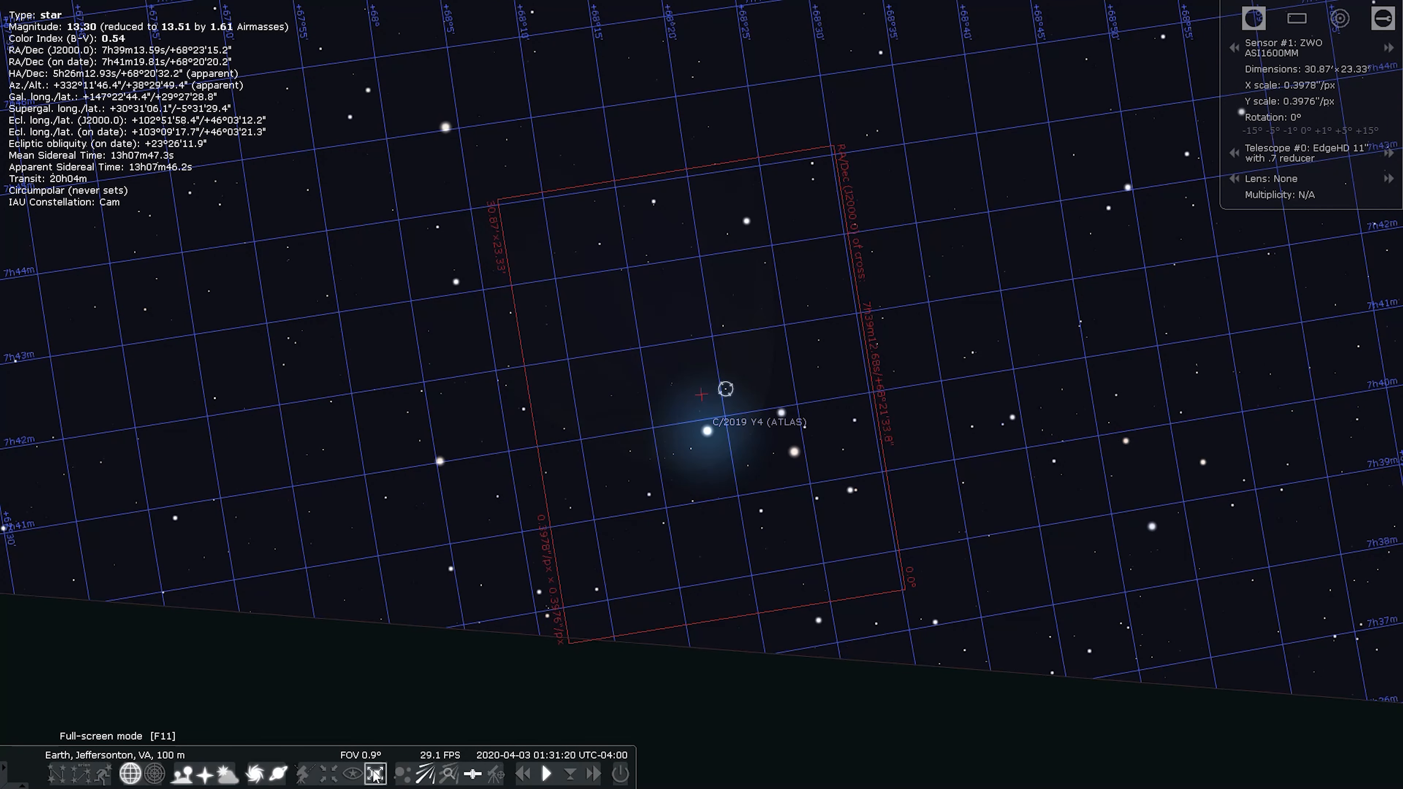
Step: Leave Stellarium's full-screen mode, switch to Sequence Generator Pro and set the target's start time to 9:00:00 PM
{"action": "left_click", "coordinate": [374, 775]}
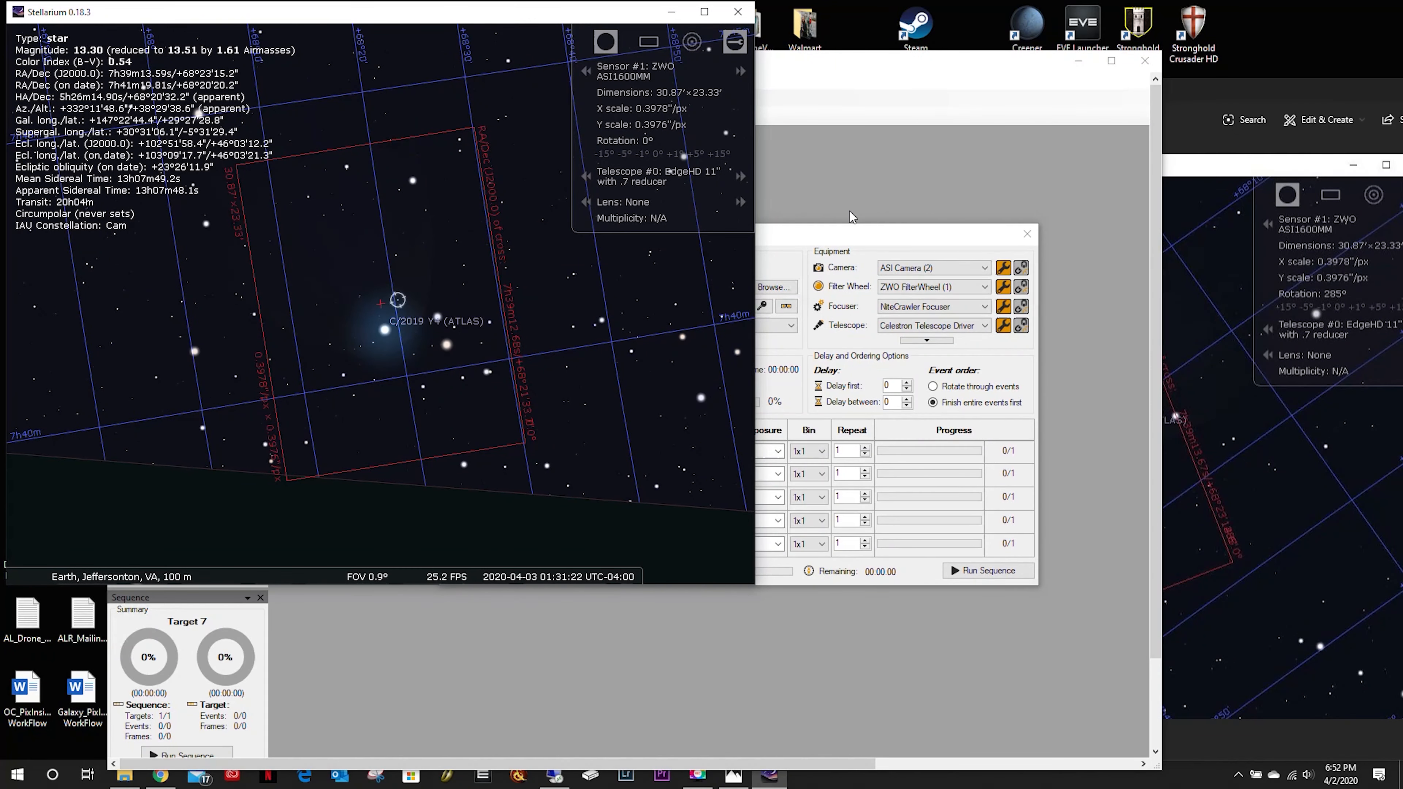
{"action": "left_click", "coordinate": [854, 235]}
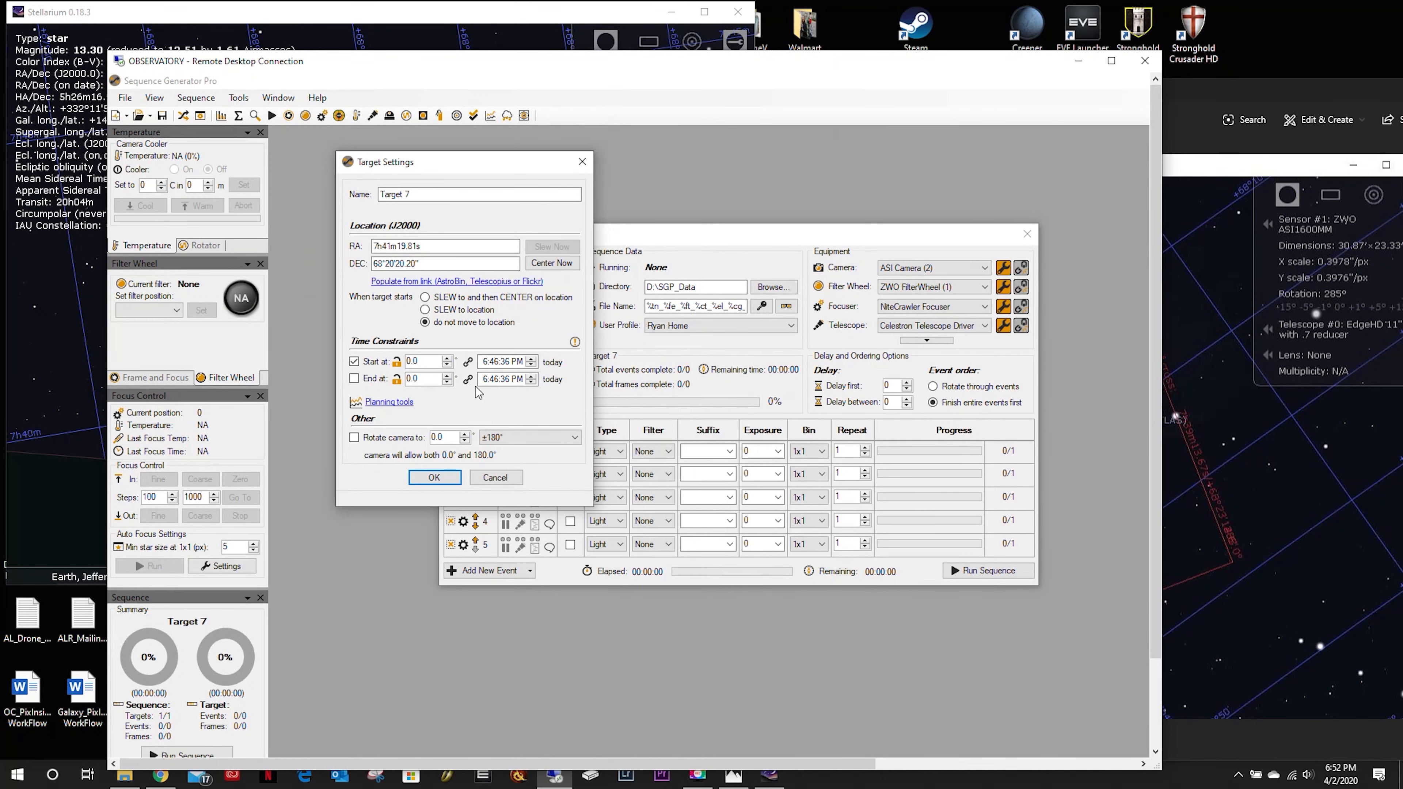
{"action": "left_click", "coordinate": [484, 364]}
{"action": "type", "text": "9:"}
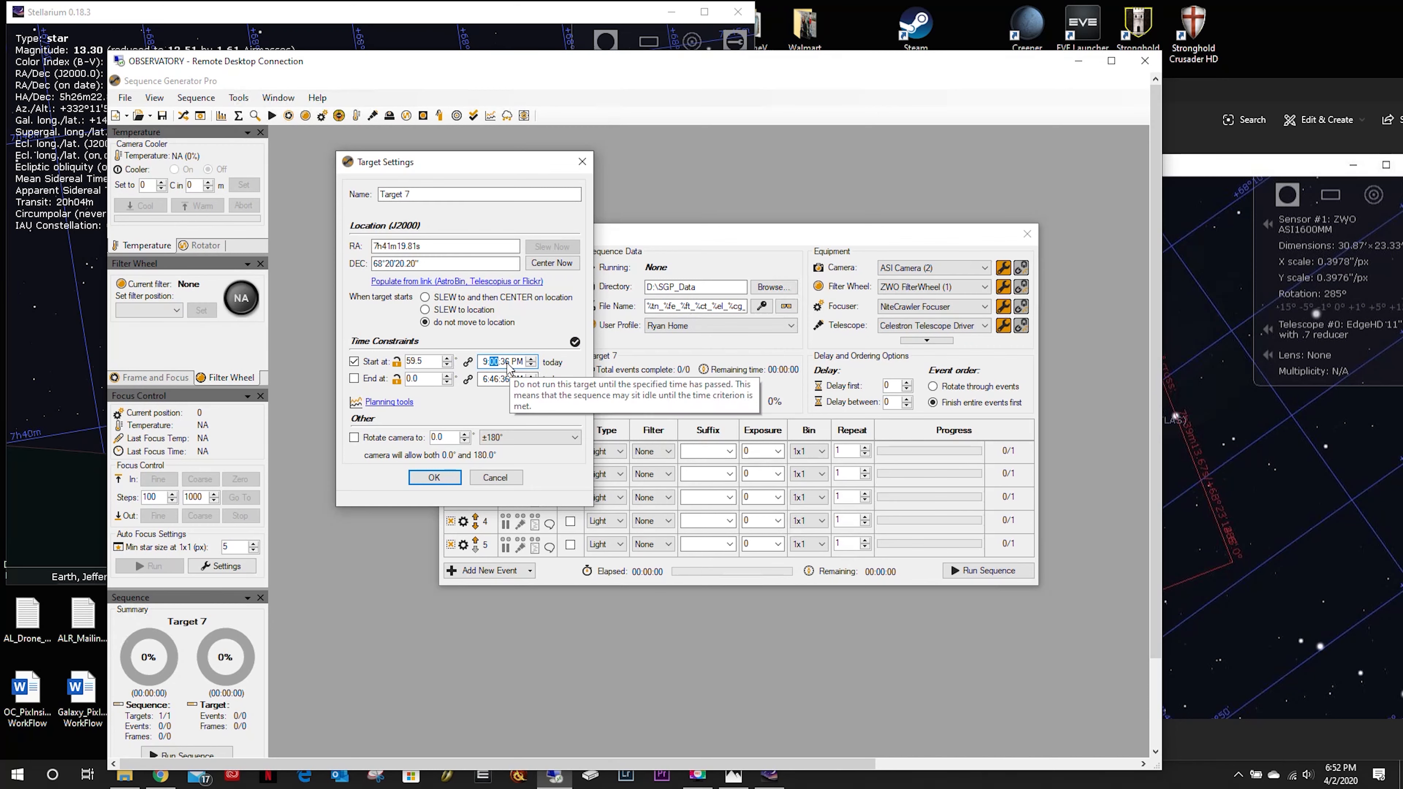
{"action": "type", "text": "00:00"}
Step: Enable a target end time of 1:30:00 AM and choose to slew to and then center on the location
{"action": "left_click", "coordinate": [478, 380]}
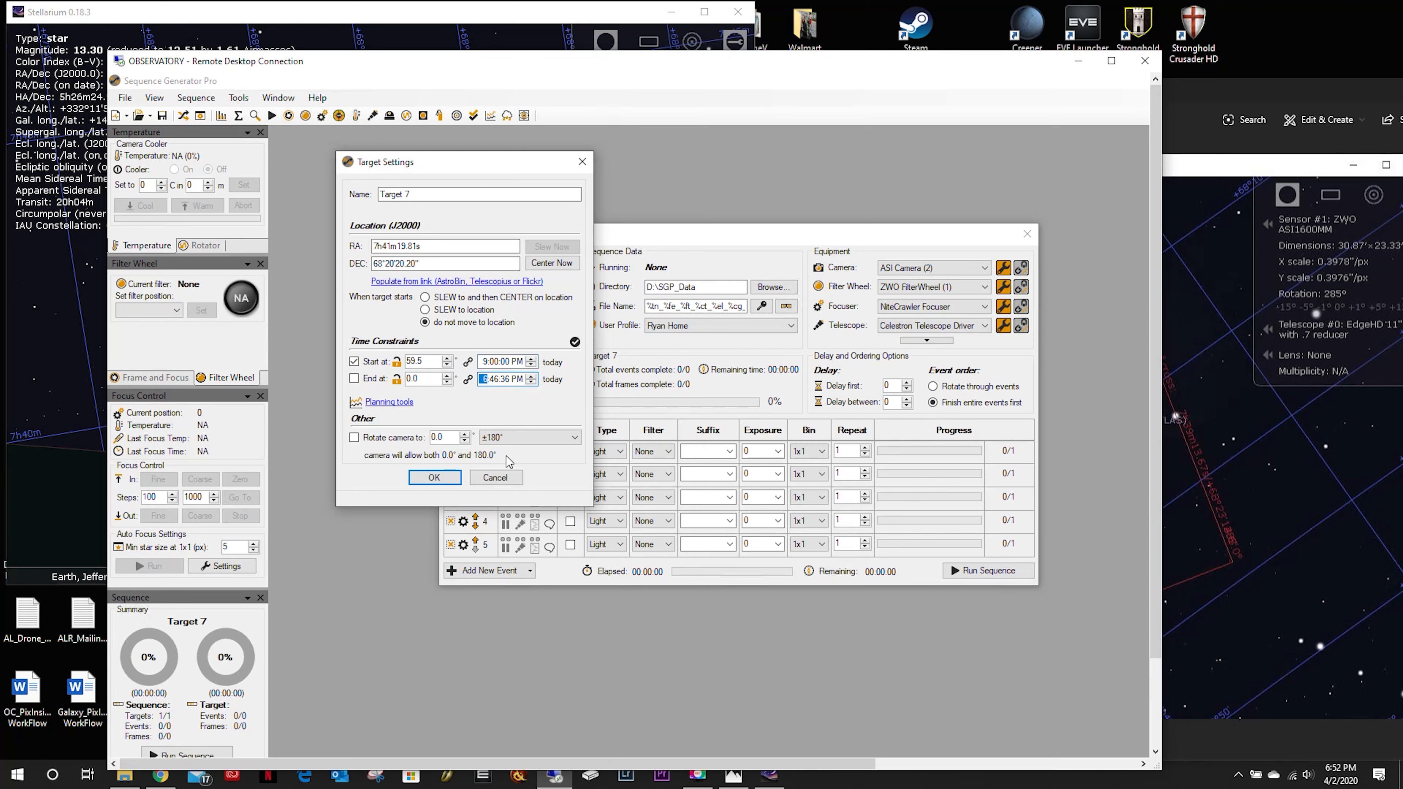
{"action": "type", "text": "1:30"}
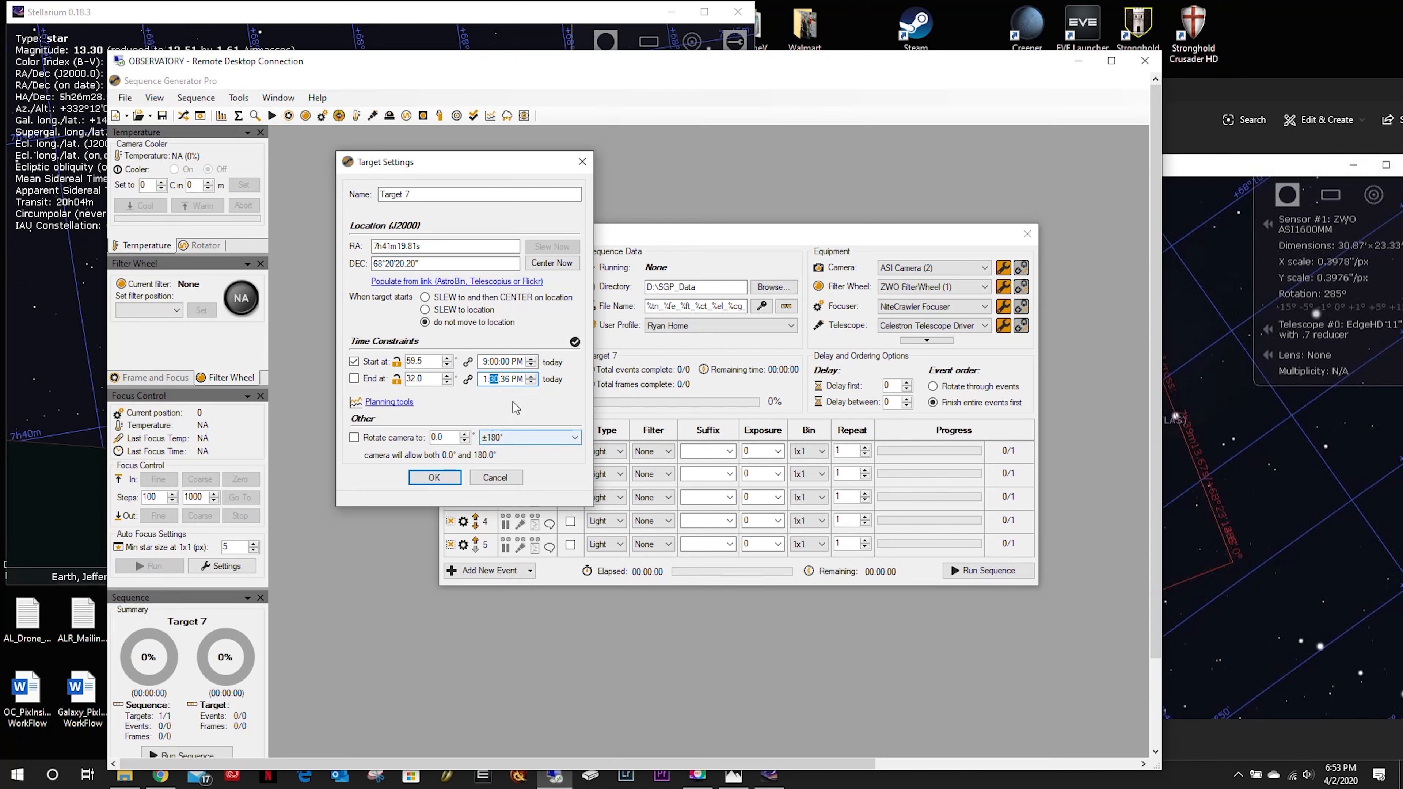
{"action": "type", "text": ":00"}
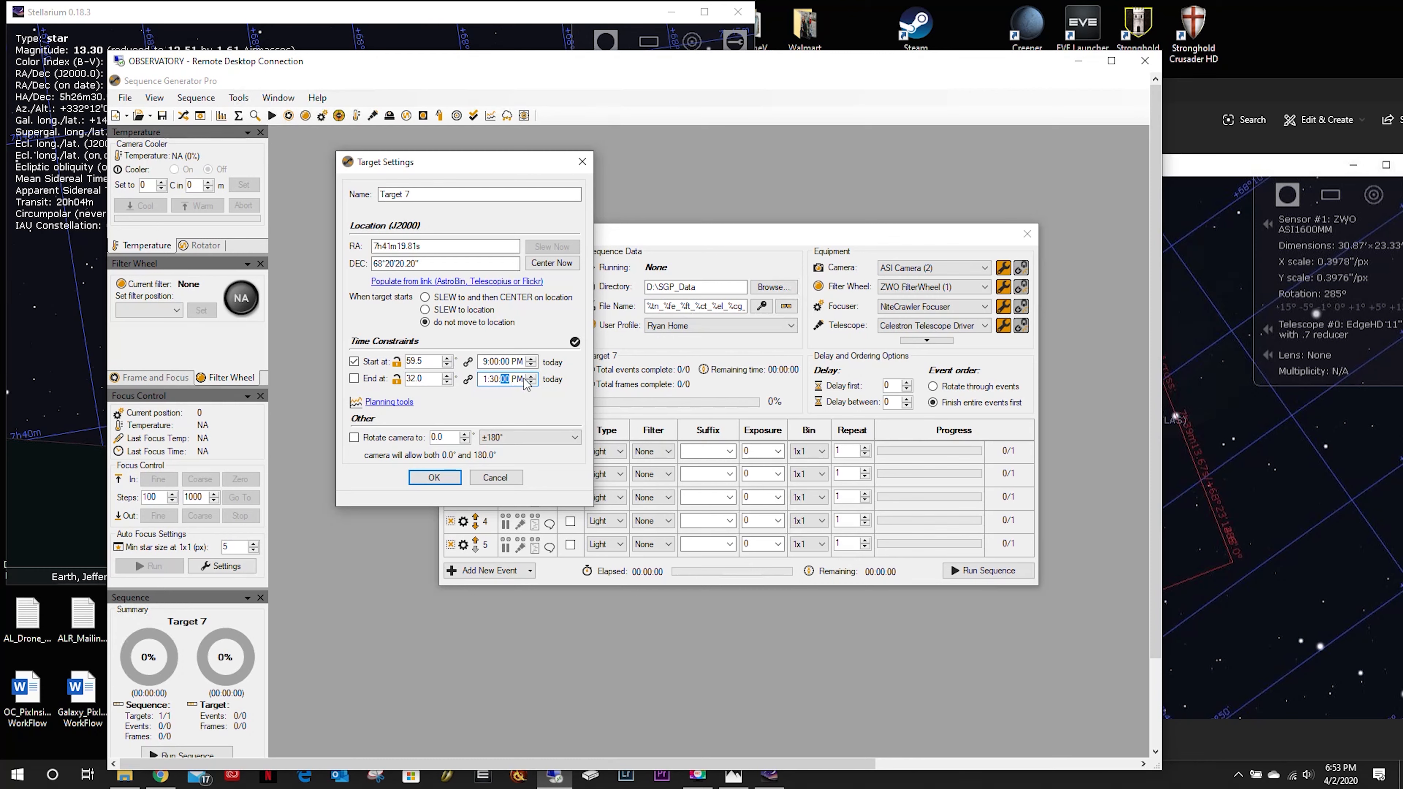
{"action": "left_click", "coordinate": [517, 379]}
{"action": "type", "text": "a"}
{"action": "left_click", "coordinate": [354, 379]}
{"action": "left_click", "coordinate": [424, 298]}
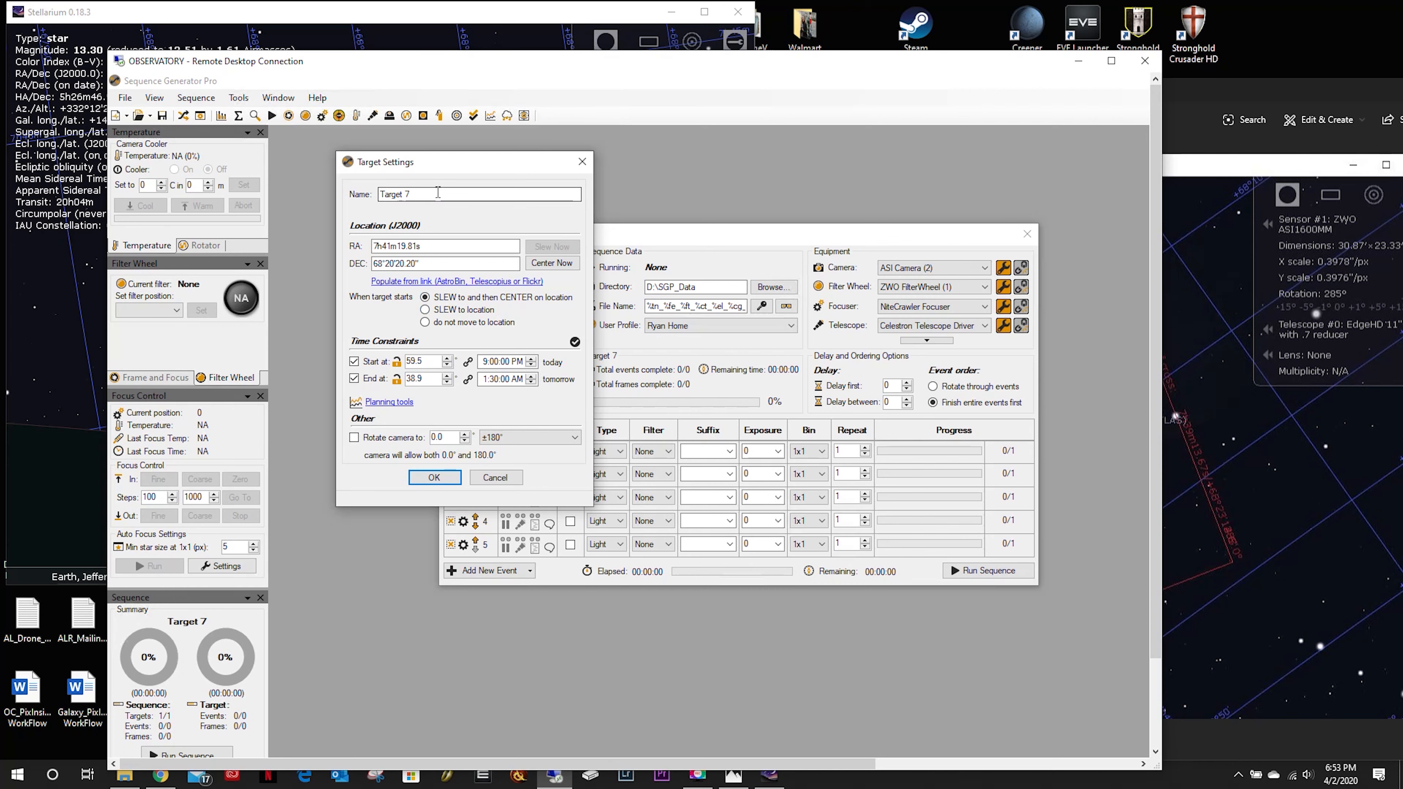
Step: Name the target C2019Y4ATLAS and accept its target settings
{"action": "left_click_drag", "start_coordinate": [438, 194], "coordinate": [338, 183]}
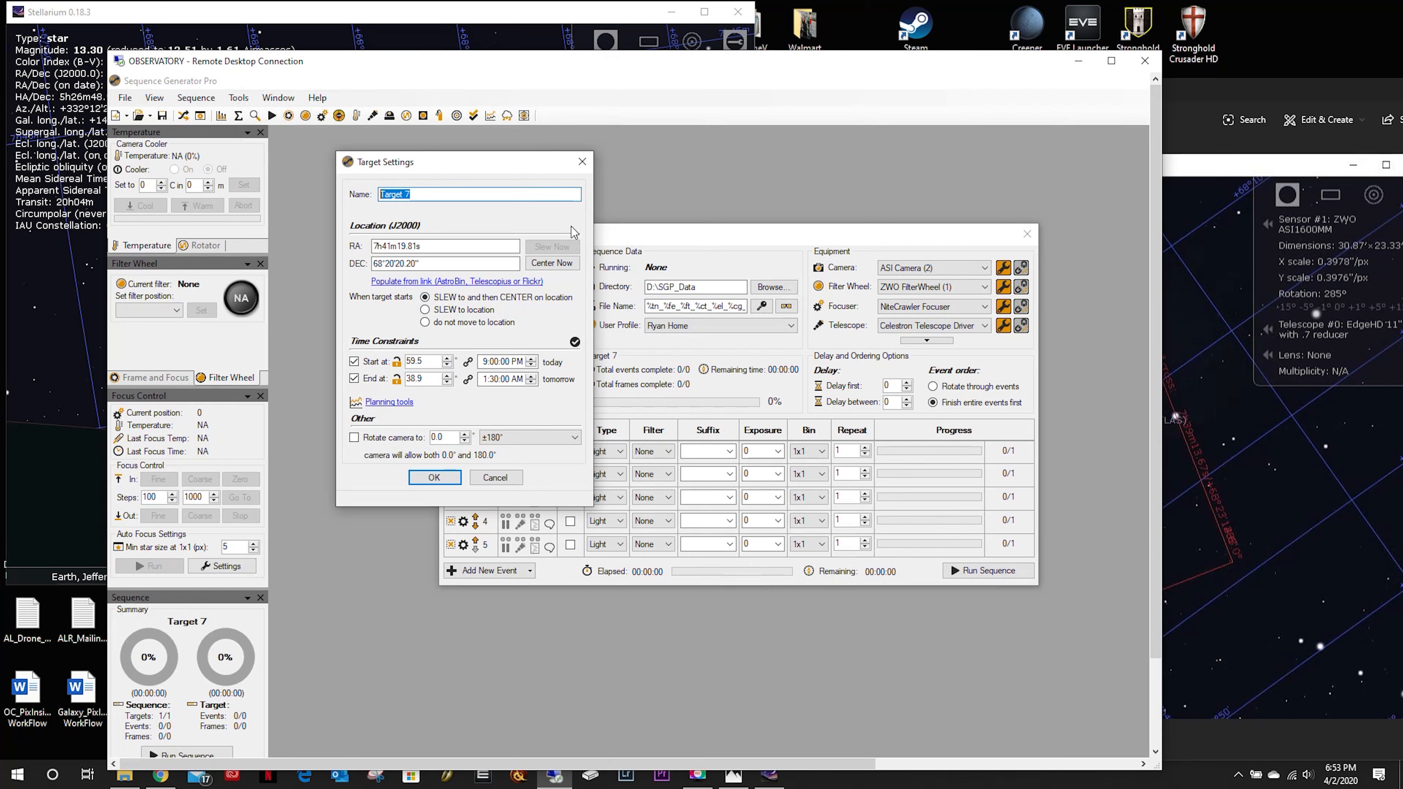
{"action": "type", "text": "C/"}
{"action": "type", "text": "2019Y"}
{"action": "type", "text": "4"}
{"action": "type", "text": "A"}
{"action": "type", "text": "TLAS"}
{"action": "left_click", "coordinate": [434, 476]}
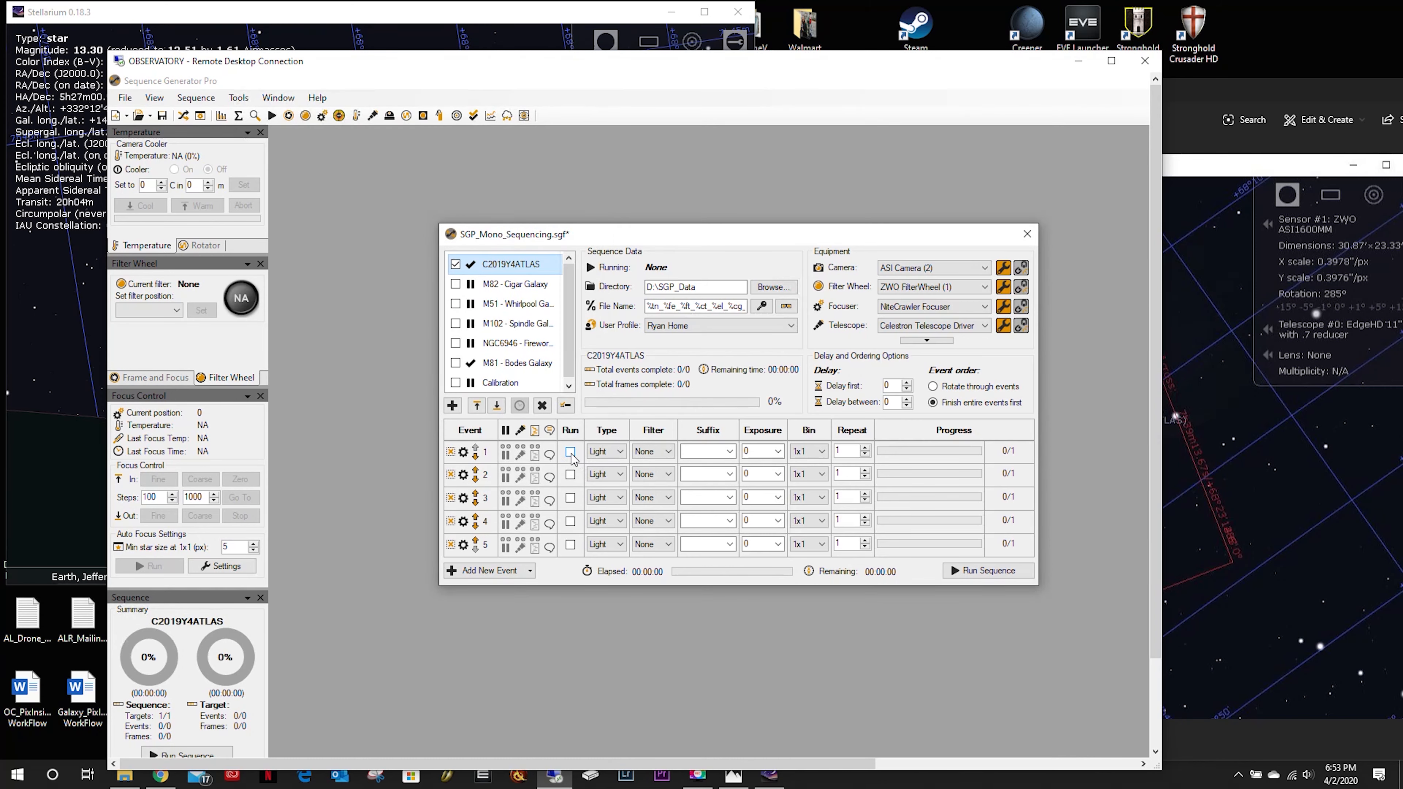
Step: Assign the Red, Blue and Green filters to events 1, 2 and 3 respectively
{"action": "left_click", "coordinate": [666, 452]}
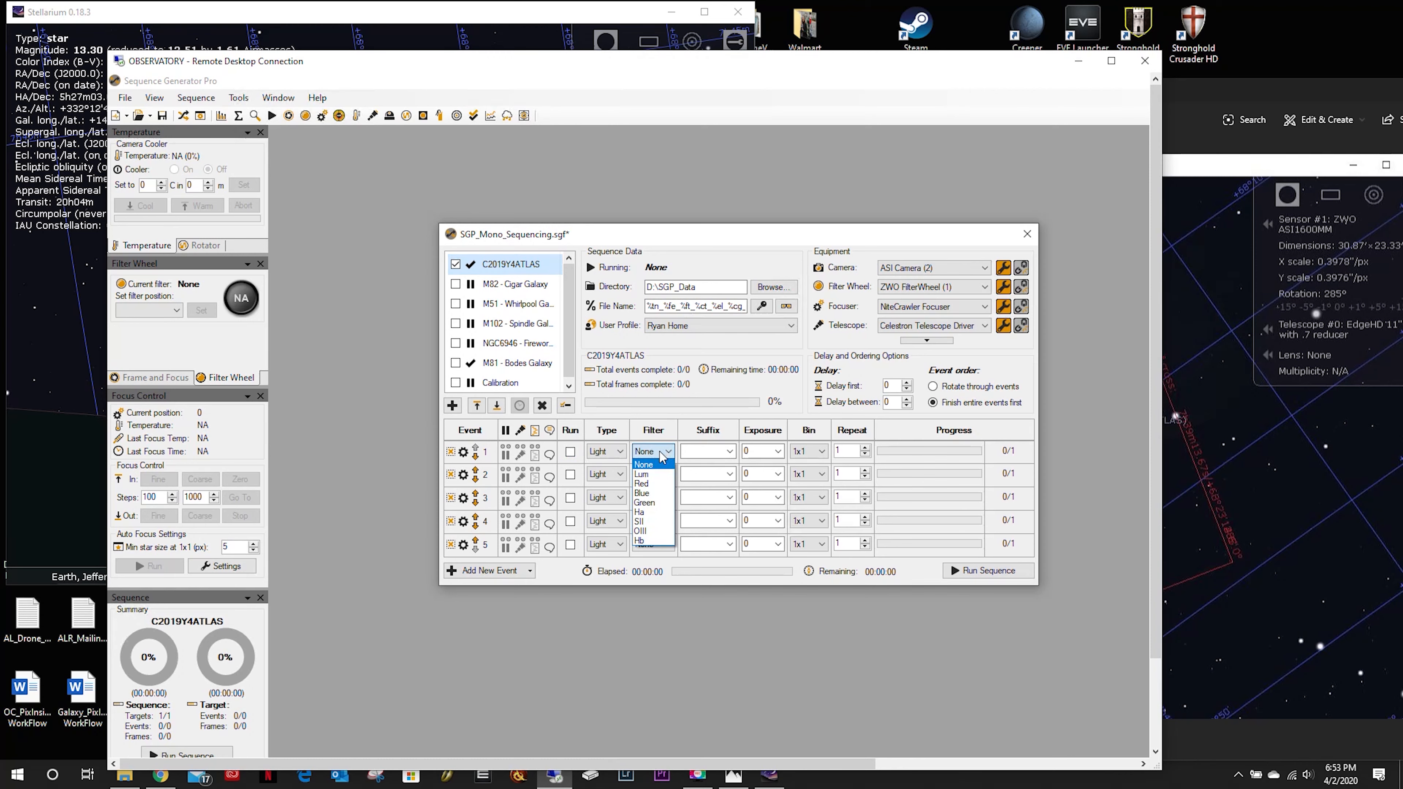
{"action": "left_click", "coordinate": [646, 483]}
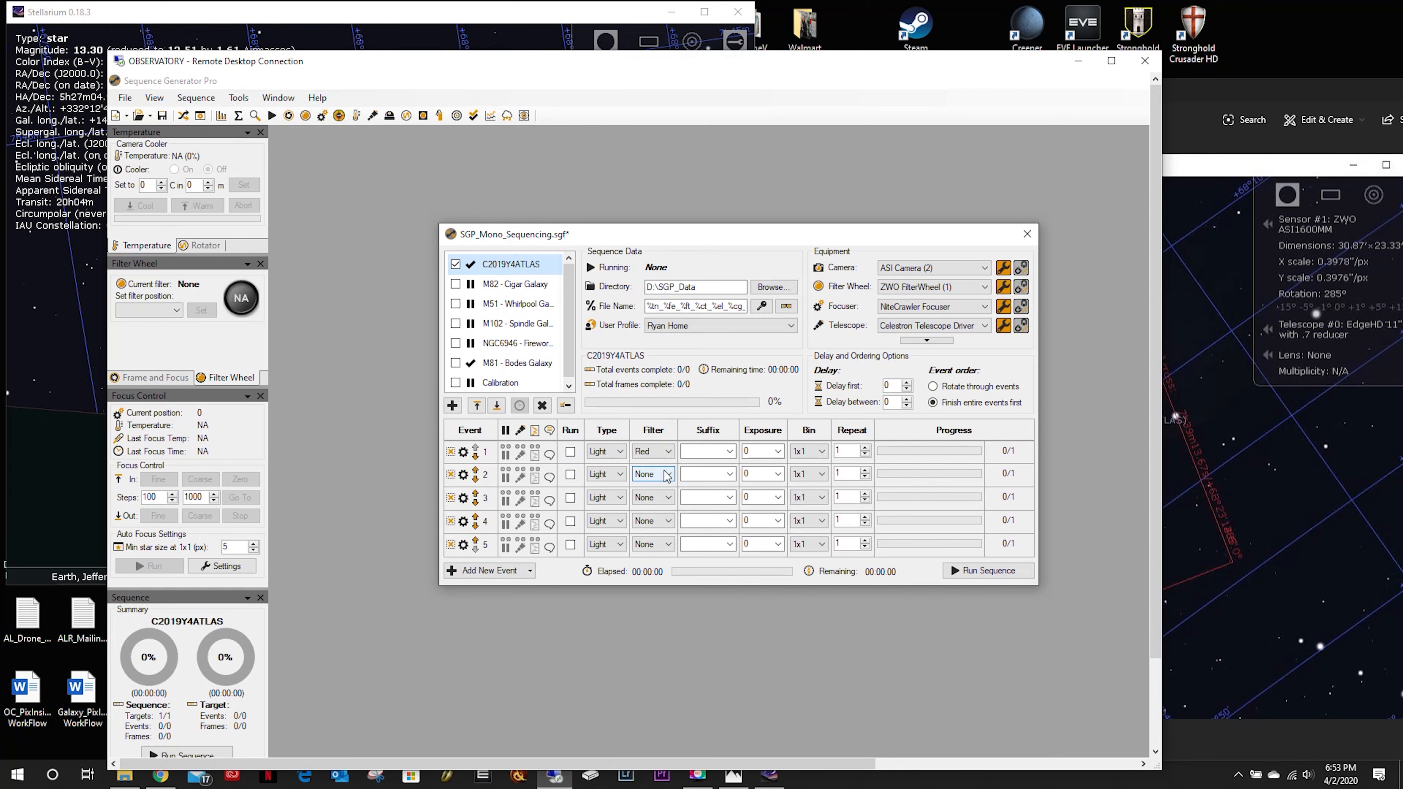
{"action": "left_click", "coordinate": [666, 476]}
{"action": "left_click", "coordinate": [659, 518]}
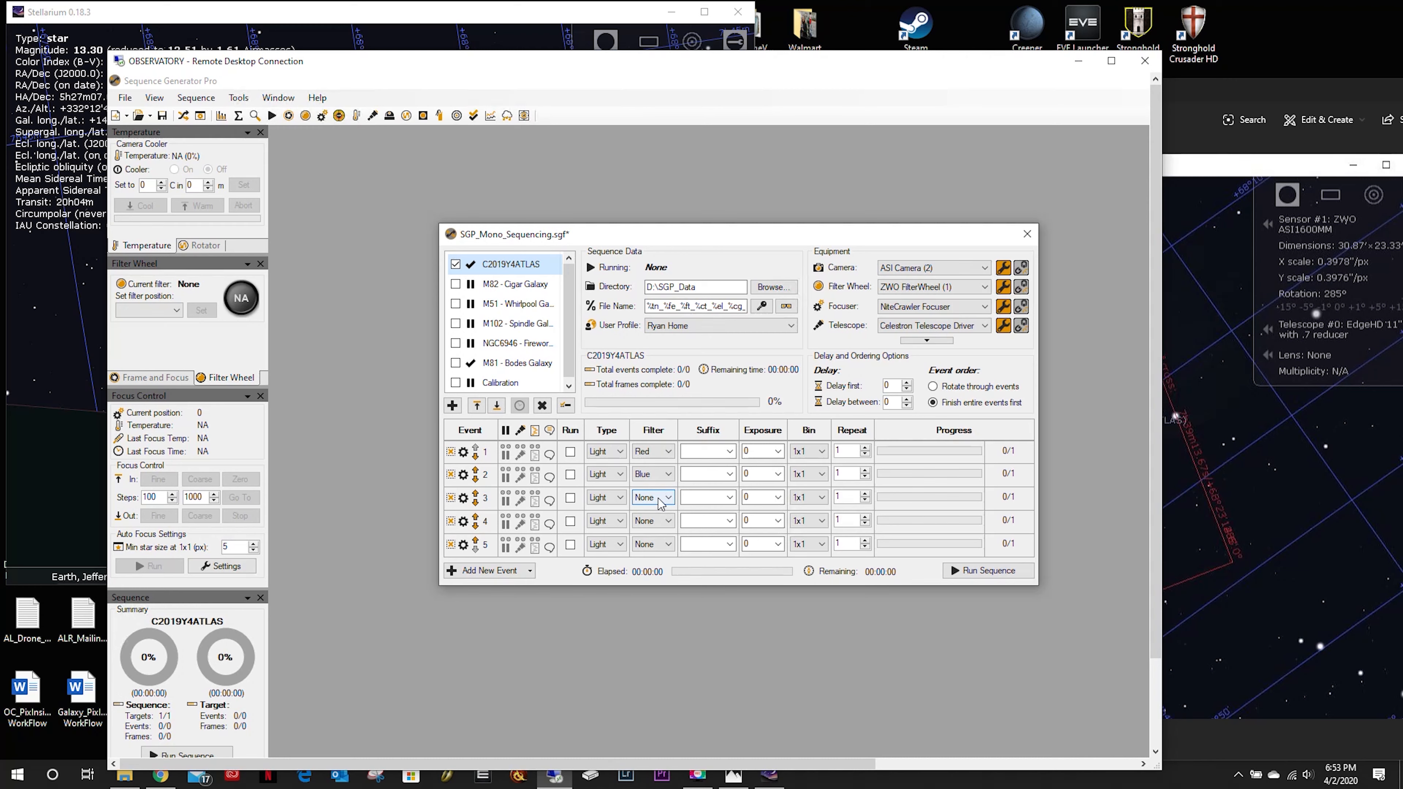
{"action": "left_click", "coordinate": [660, 501]}
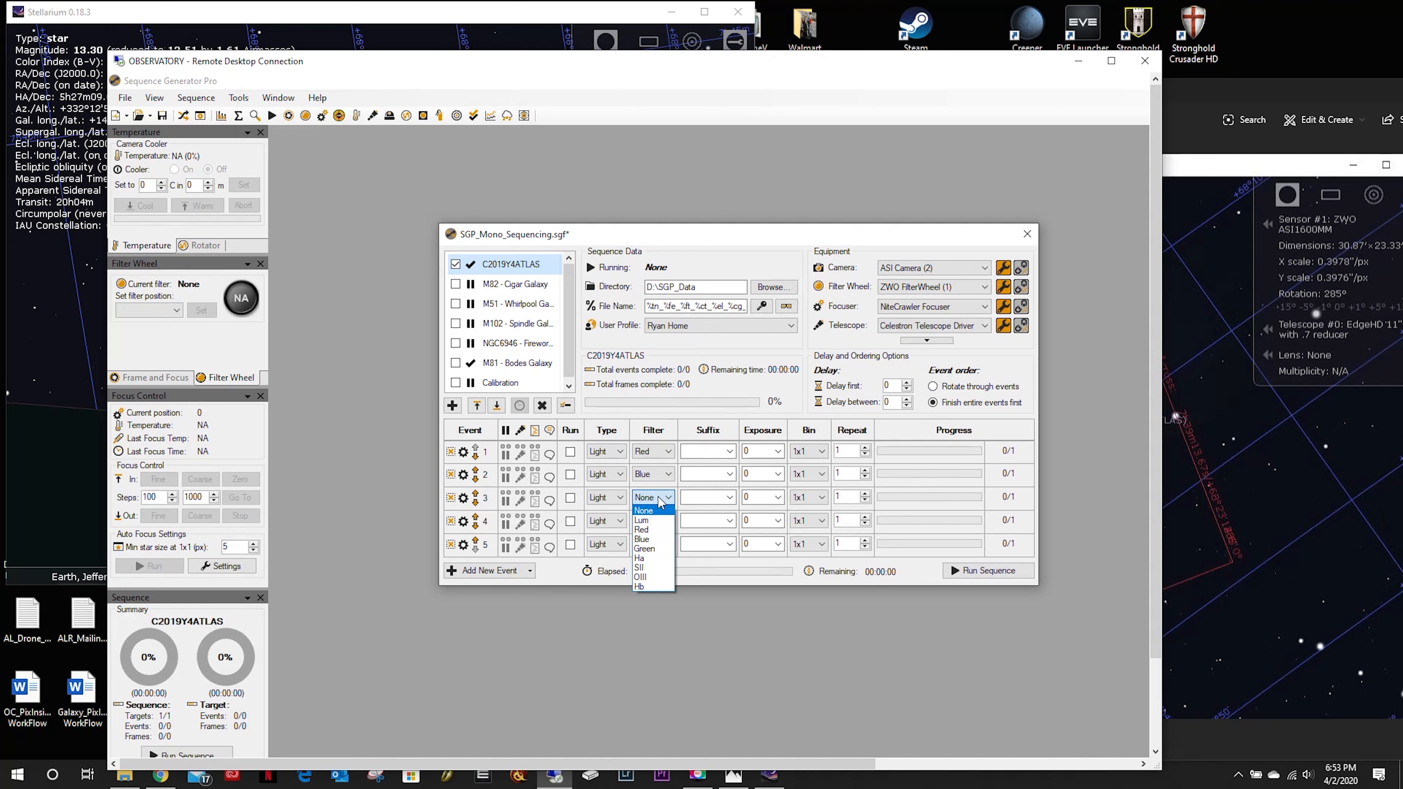
{"action": "left_click", "coordinate": [652, 548]}
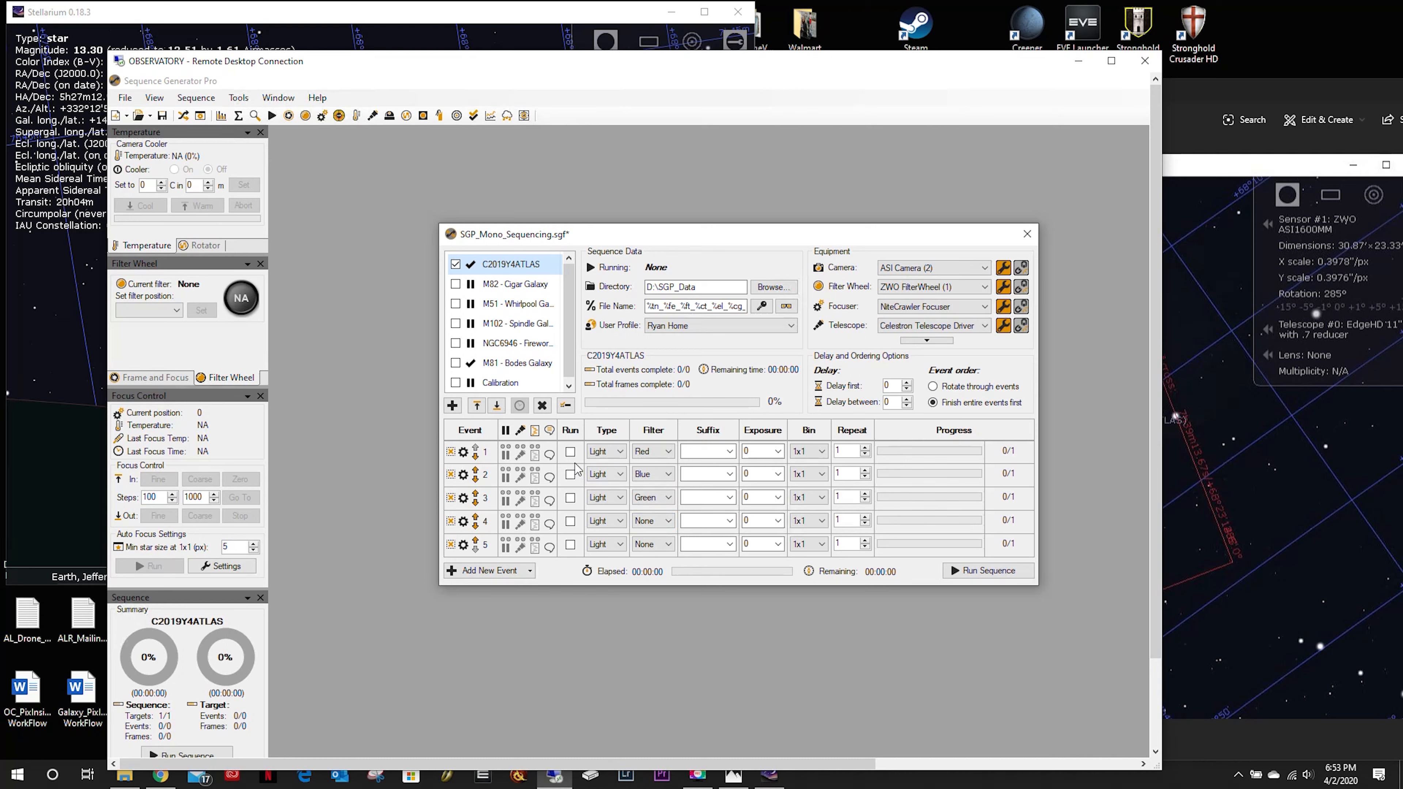
Step: Enable the first three events to run and set each one's exposure to 30 s
{"action": "left_click", "coordinate": [570, 452]}
{"action": "left_click", "coordinate": [570, 474]}
{"action": "left_click", "coordinate": [571, 498]}
{"action": "left_click", "coordinate": [779, 451]}
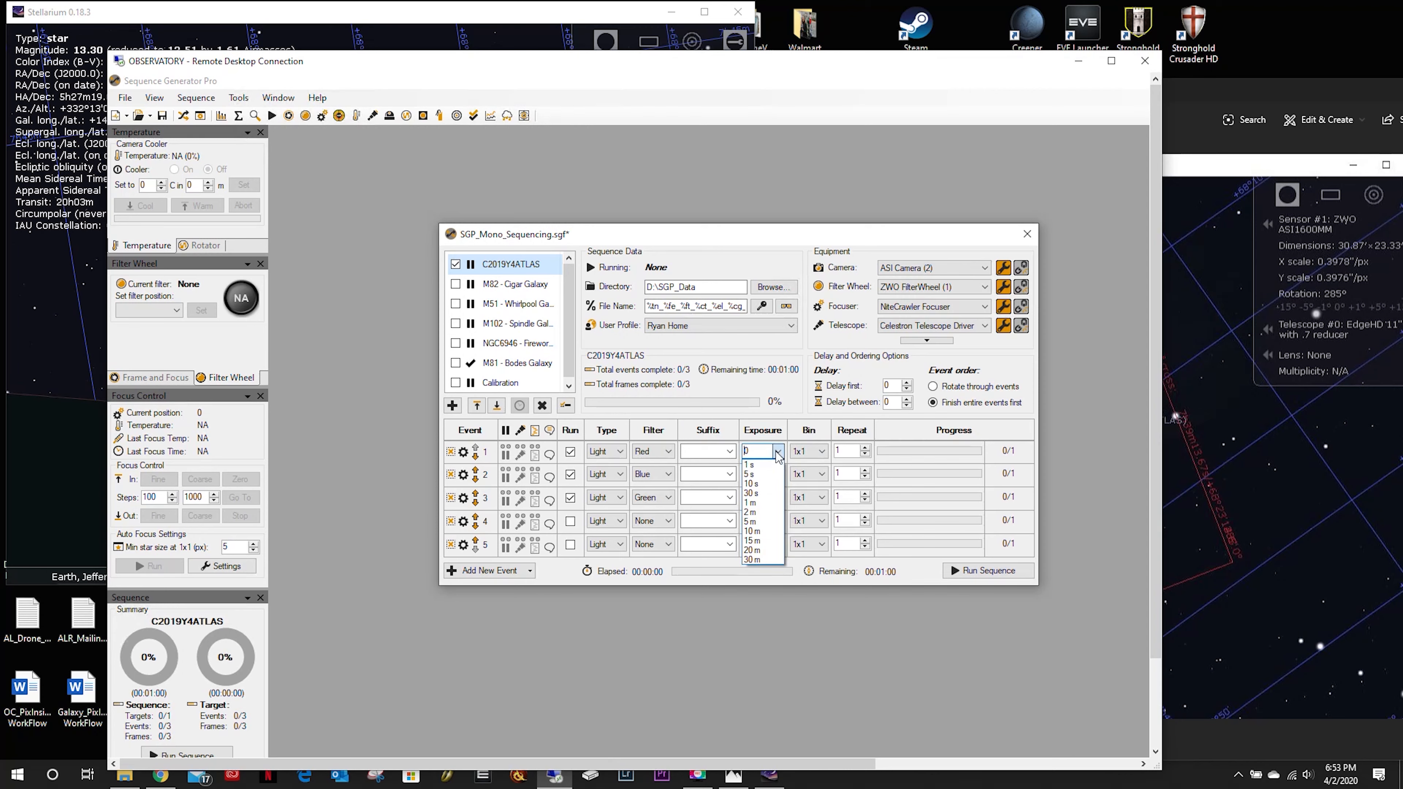
{"action": "left_click", "coordinate": [759, 493]}
{"action": "left_click", "coordinate": [778, 474]}
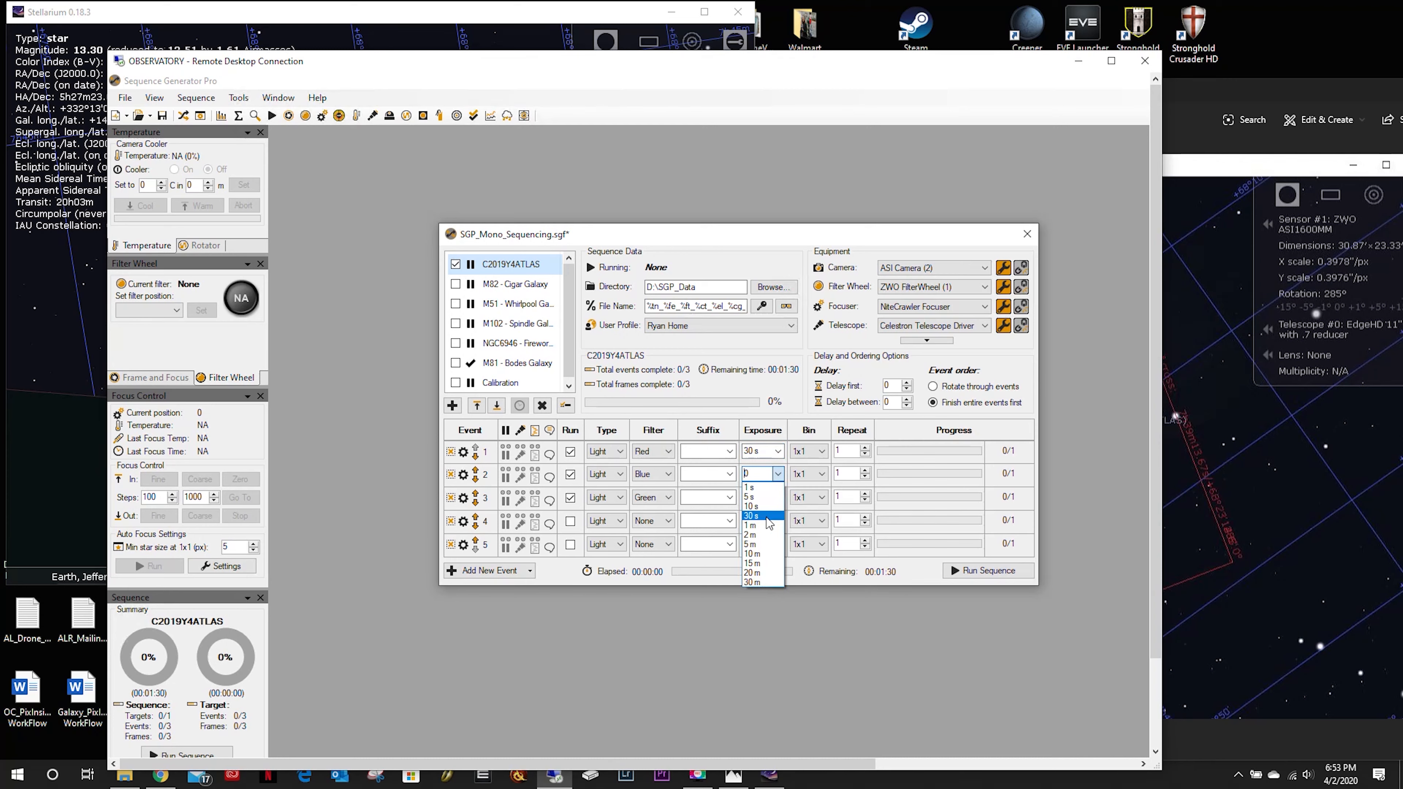
{"action": "left_click", "coordinate": [771, 509]}
{"action": "left_click", "coordinate": [777, 496]}
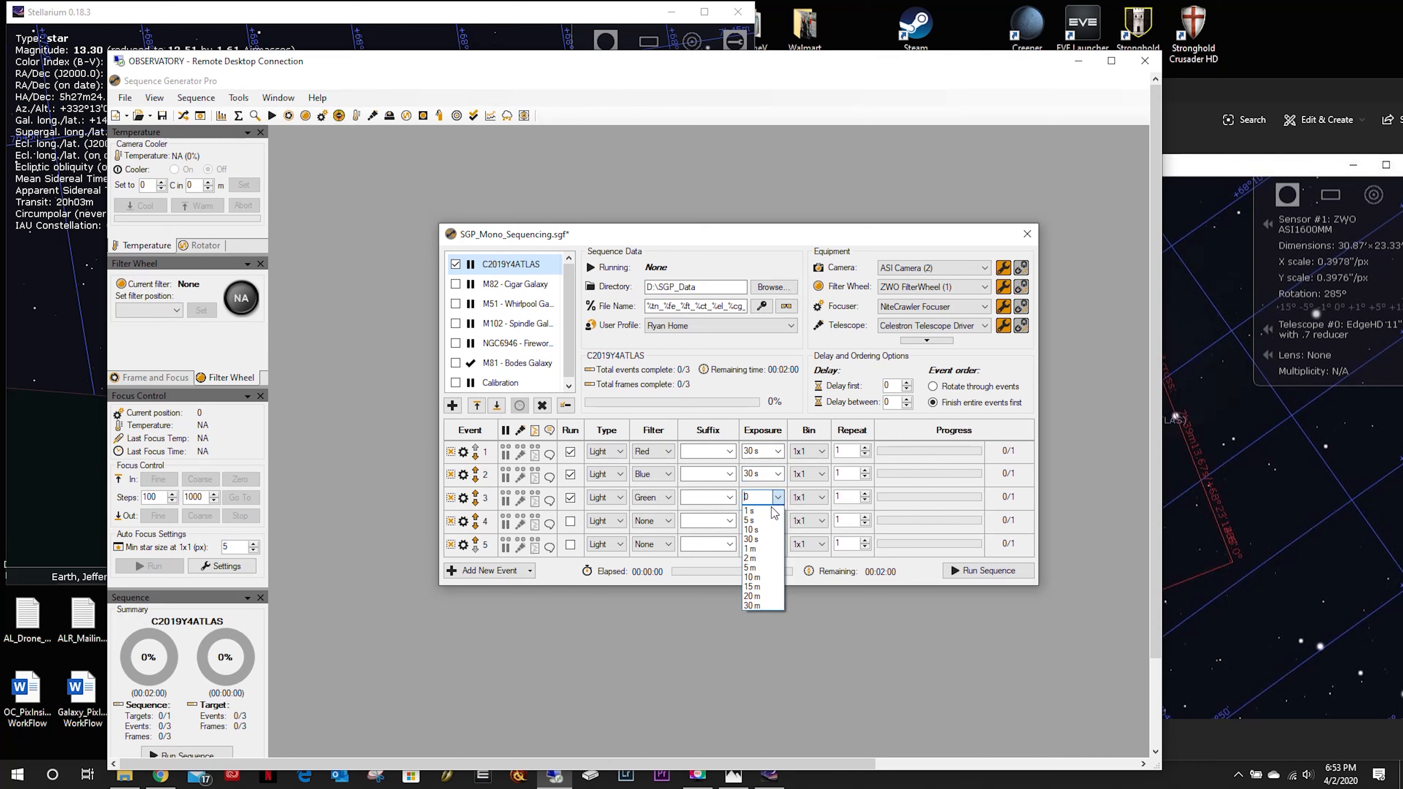
{"action": "left_click", "coordinate": [765, 539]}
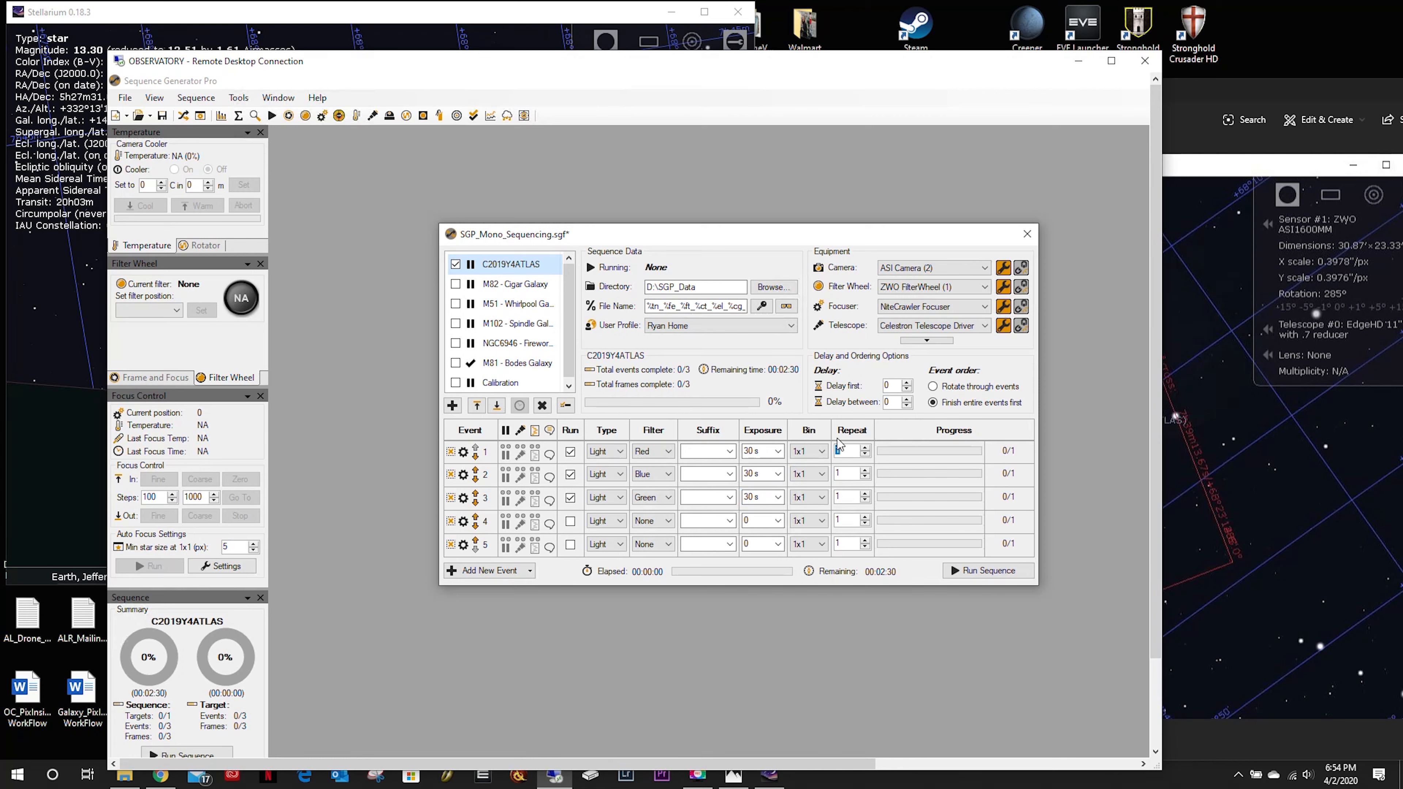
Step: Set the repeat count to 100 for each of the Red, Blue and Green events
{"action": "left_click", "coordinate": [848, 476]}
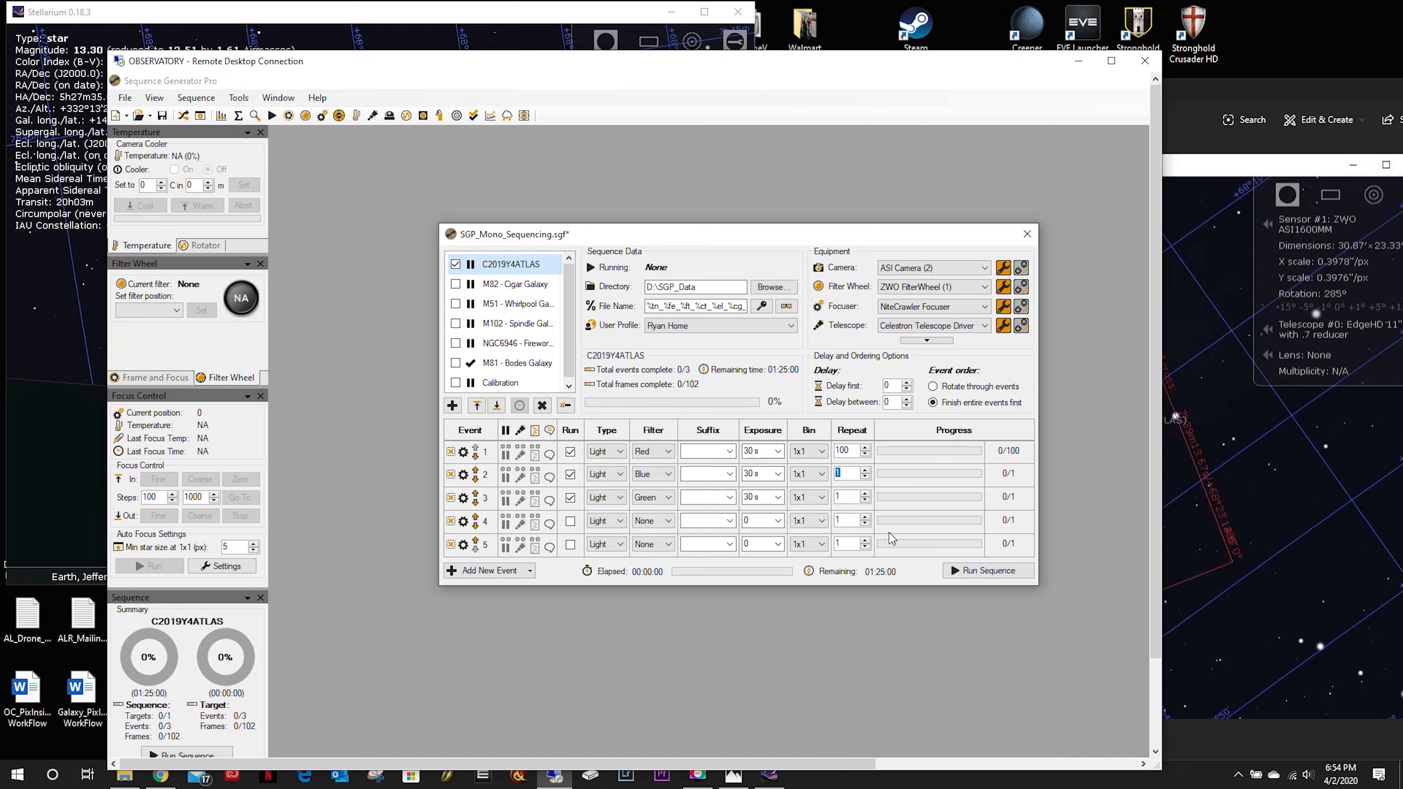
{"action": "type", "text": "100"}
{"action": "left_click", "coordinate": [851, 498]}
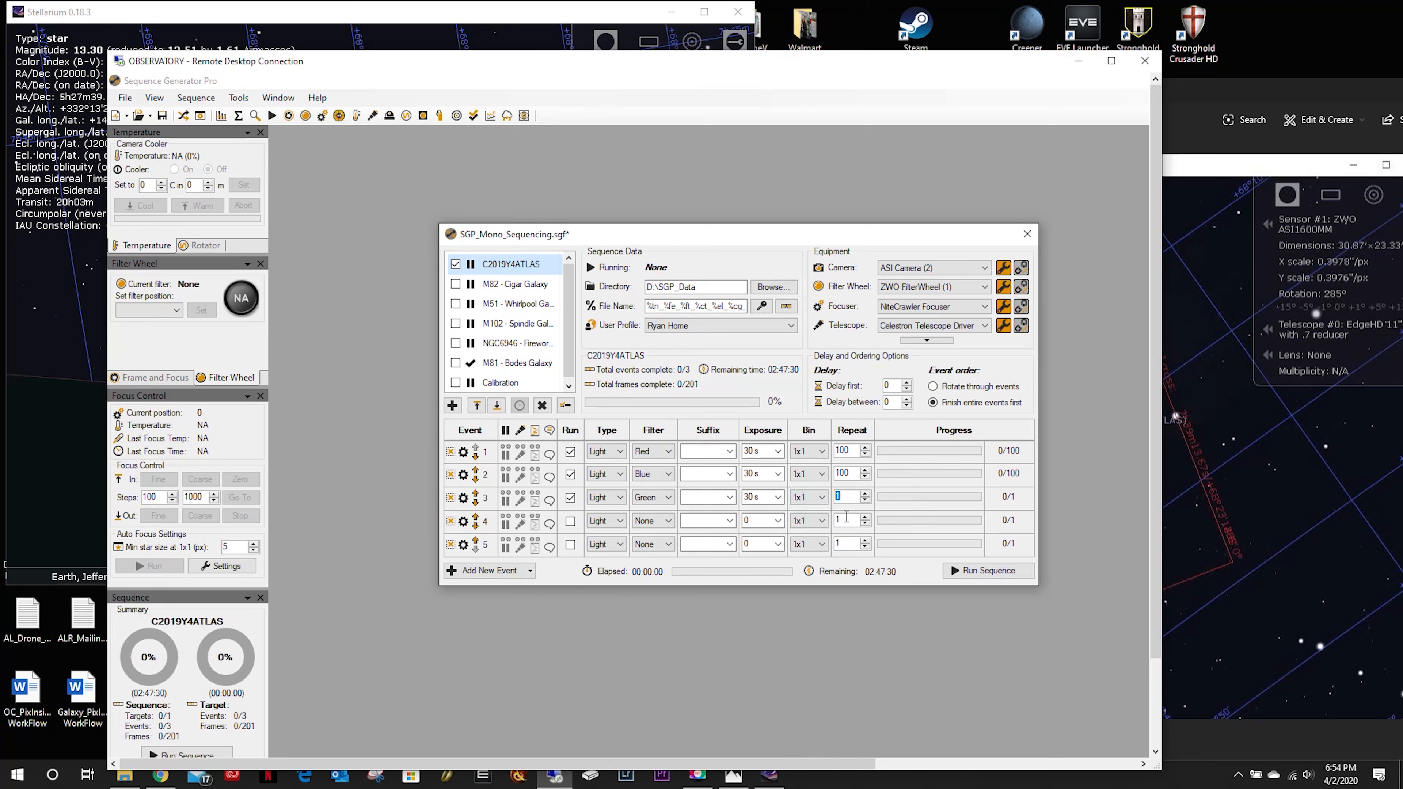
{"action": "type", "text": "100"}
{"action": "left_click", "coordinate": [849, 518]}
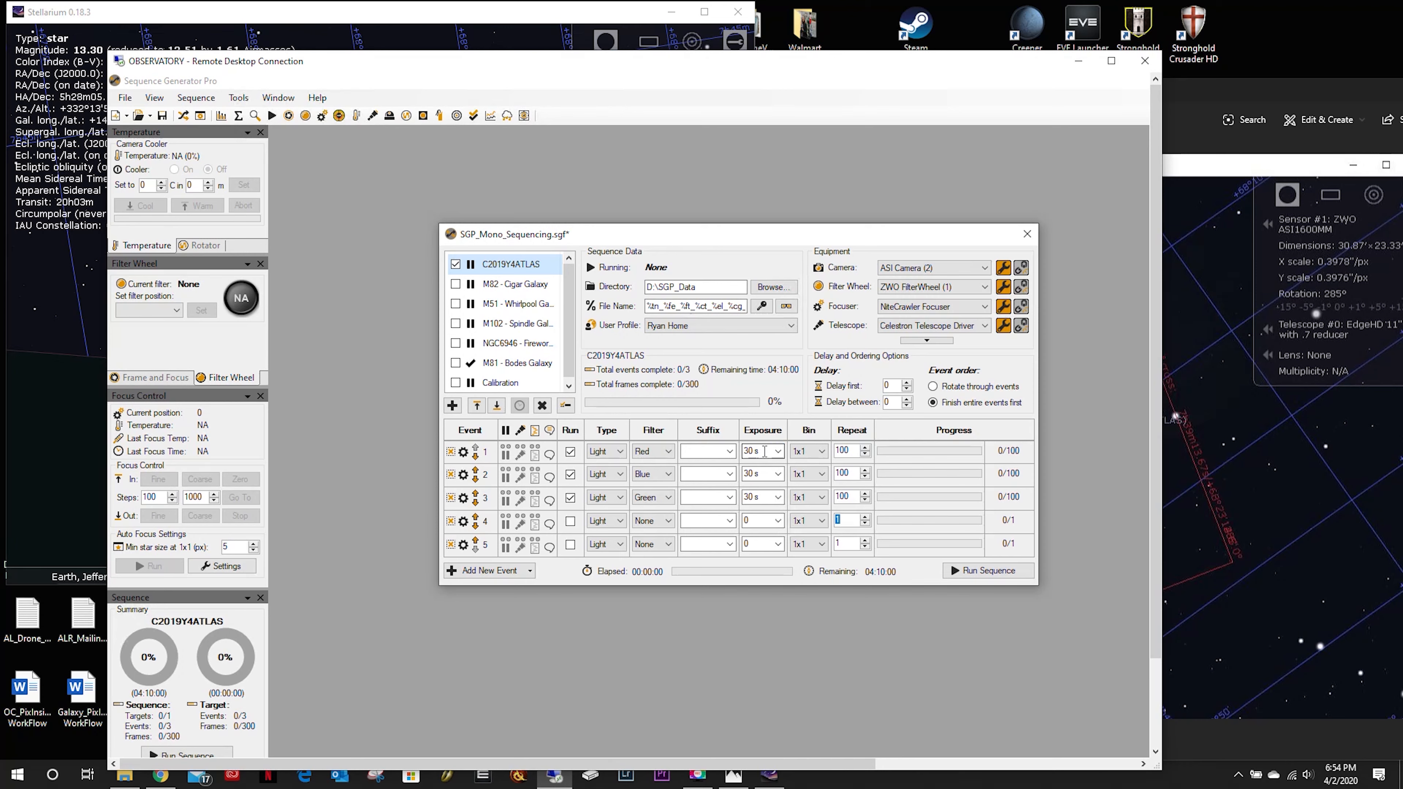
Step: Set the event order to rotate through events
{"action": "left_click", "coordinate": [780, 448]}
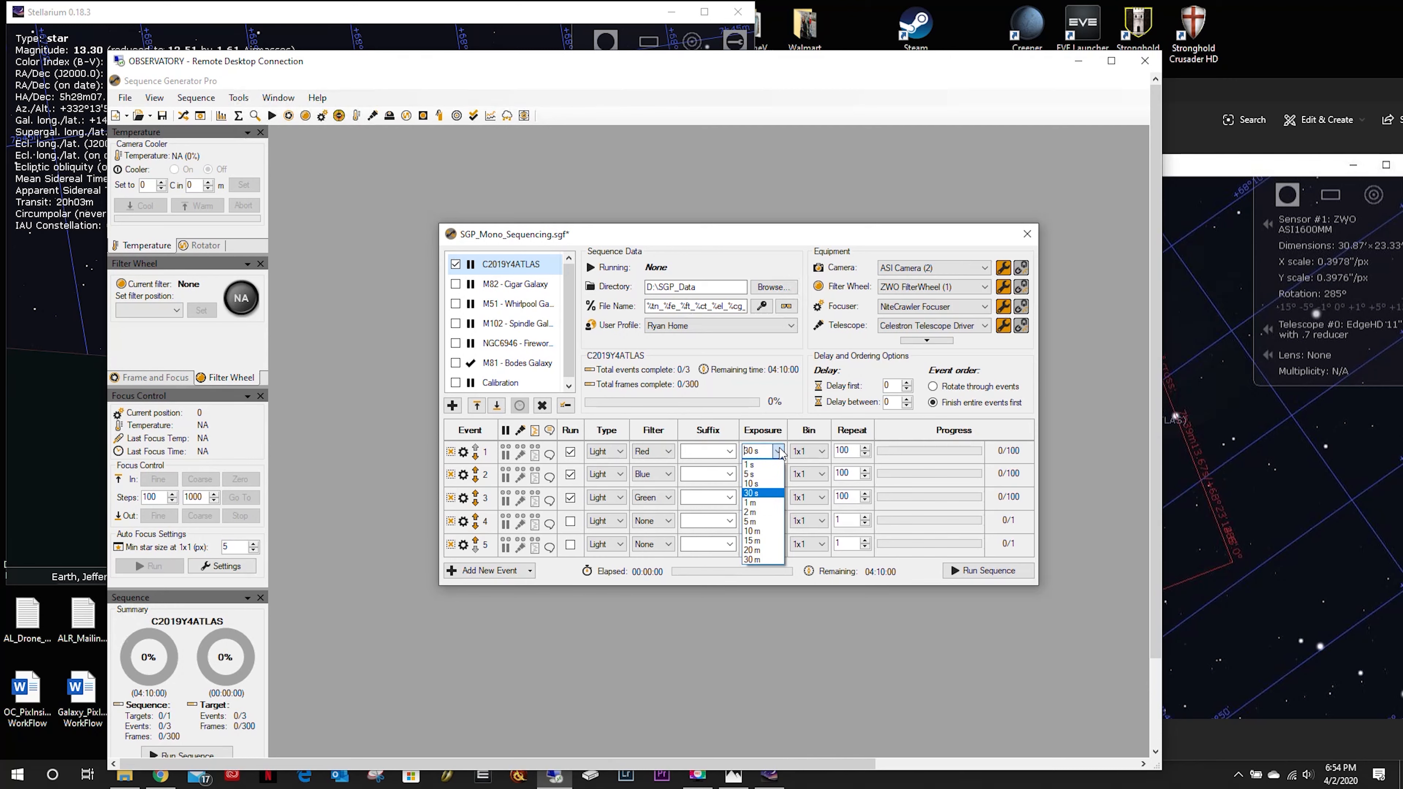
{"action": "left_click", "coordinate": [779, 451]}
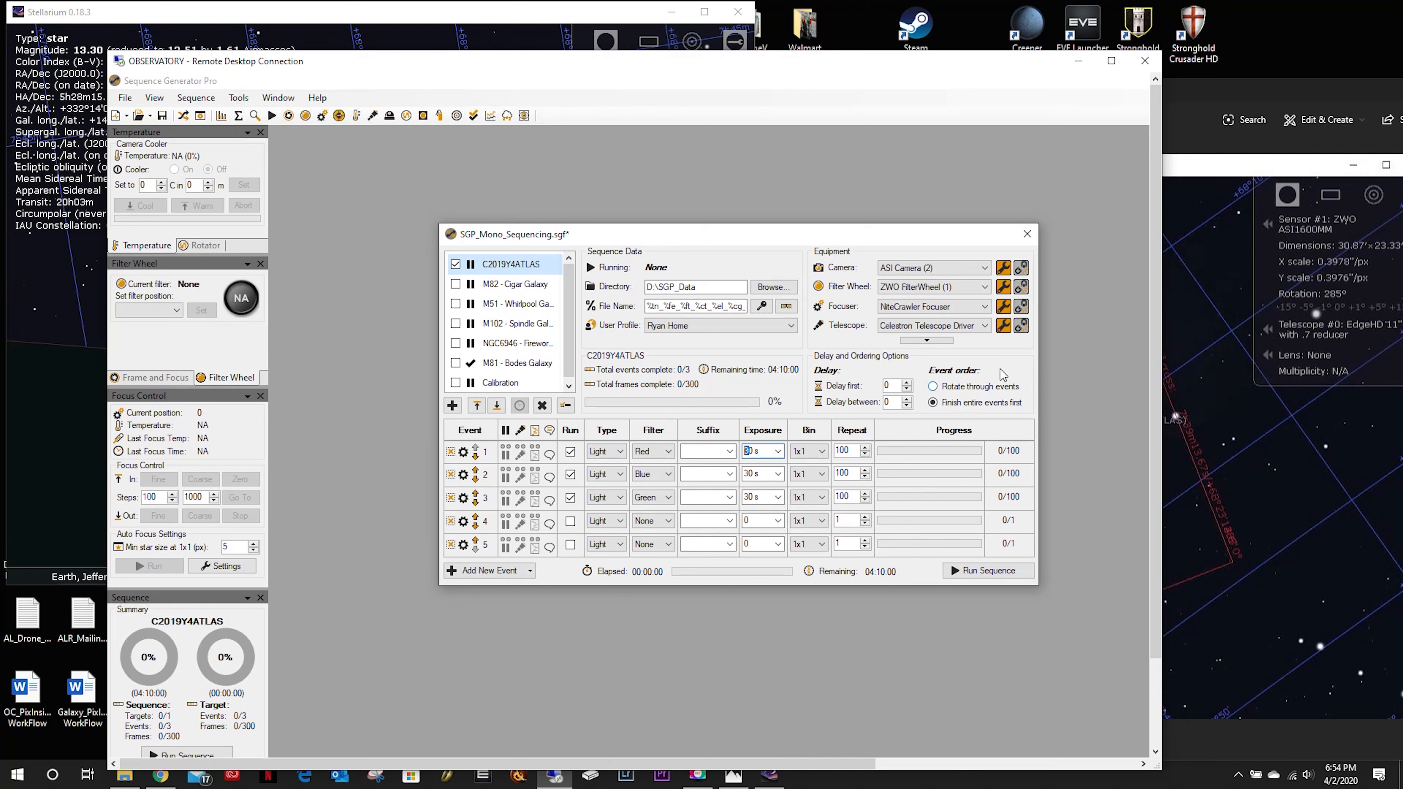
{"action": "mouse_move", "coordinate": [937, 391]}
{"action": "left_click", "coordinate": [933, 387]}
{"action": "mouse_move", "coordinate": [957, 411]}
Step: Open the M82 - Cigar Galaxy target settings for review, move the dialog aside and bring Stellarium forward
{"action": "mouse_move", "coordinate": [542, 307]}
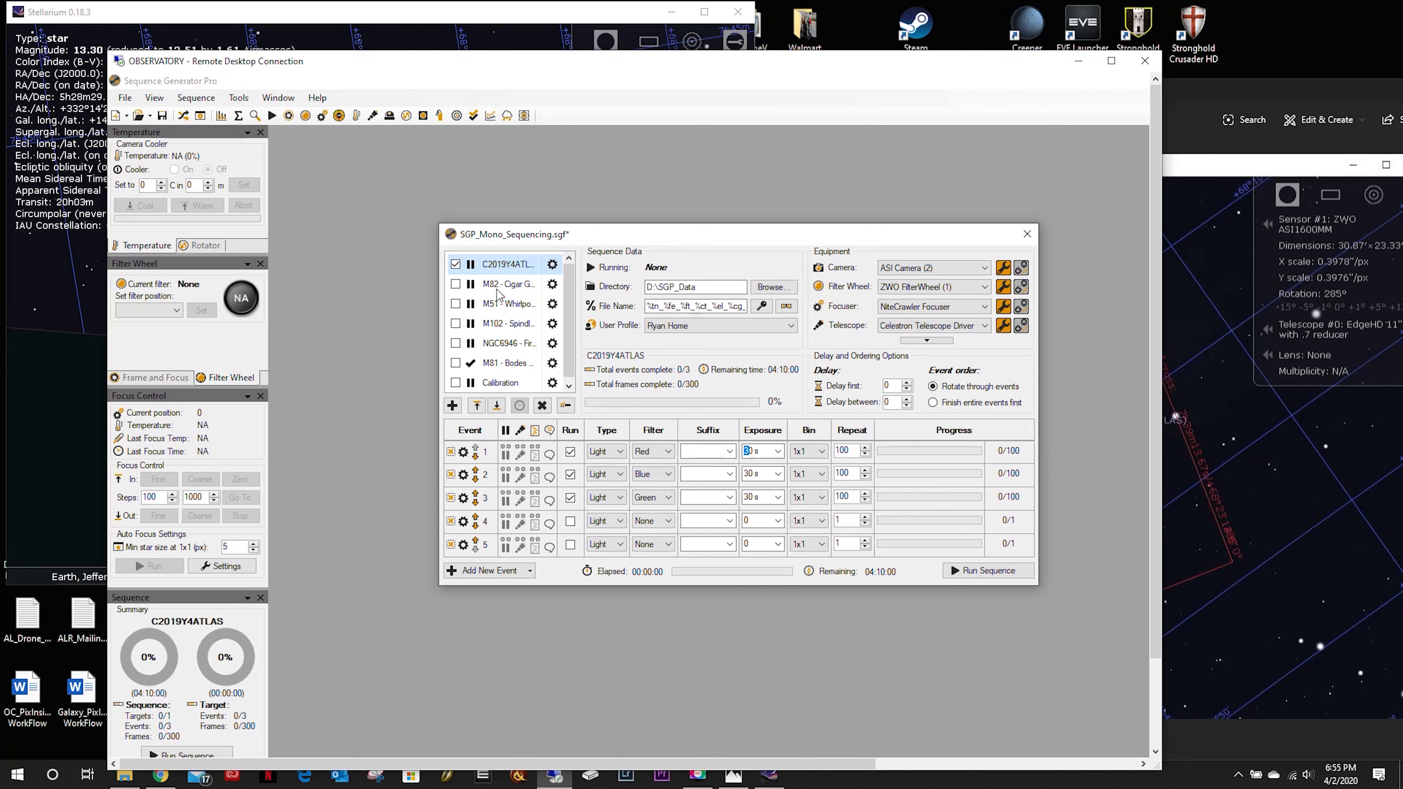
{"action": "left_click", "coordinate": [553, 284]}
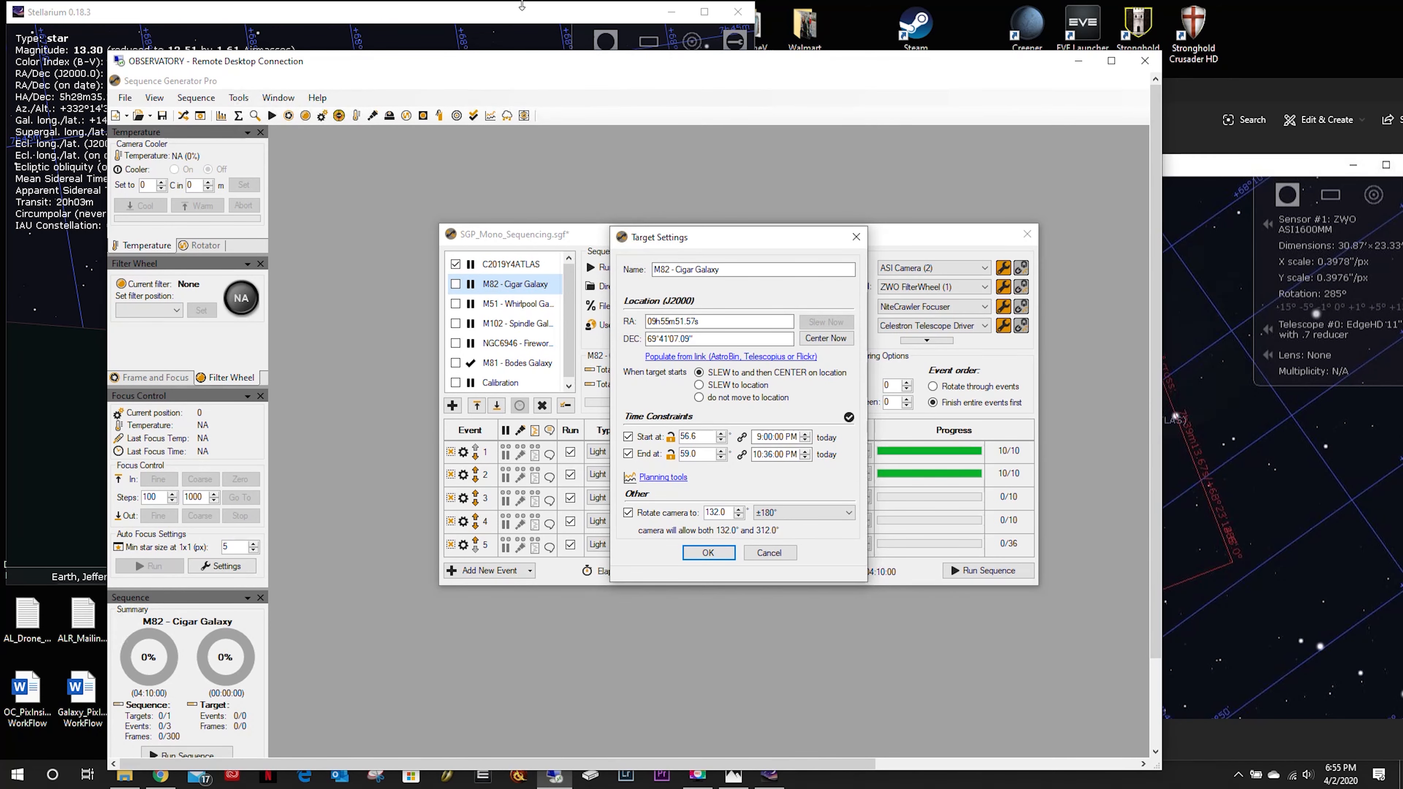
{"action": "left_click_drag", "start_coordinate": [786, 241], "coordinate": [1045, 224]}
{"action": "left_click", "coordinate": [560, 20]}
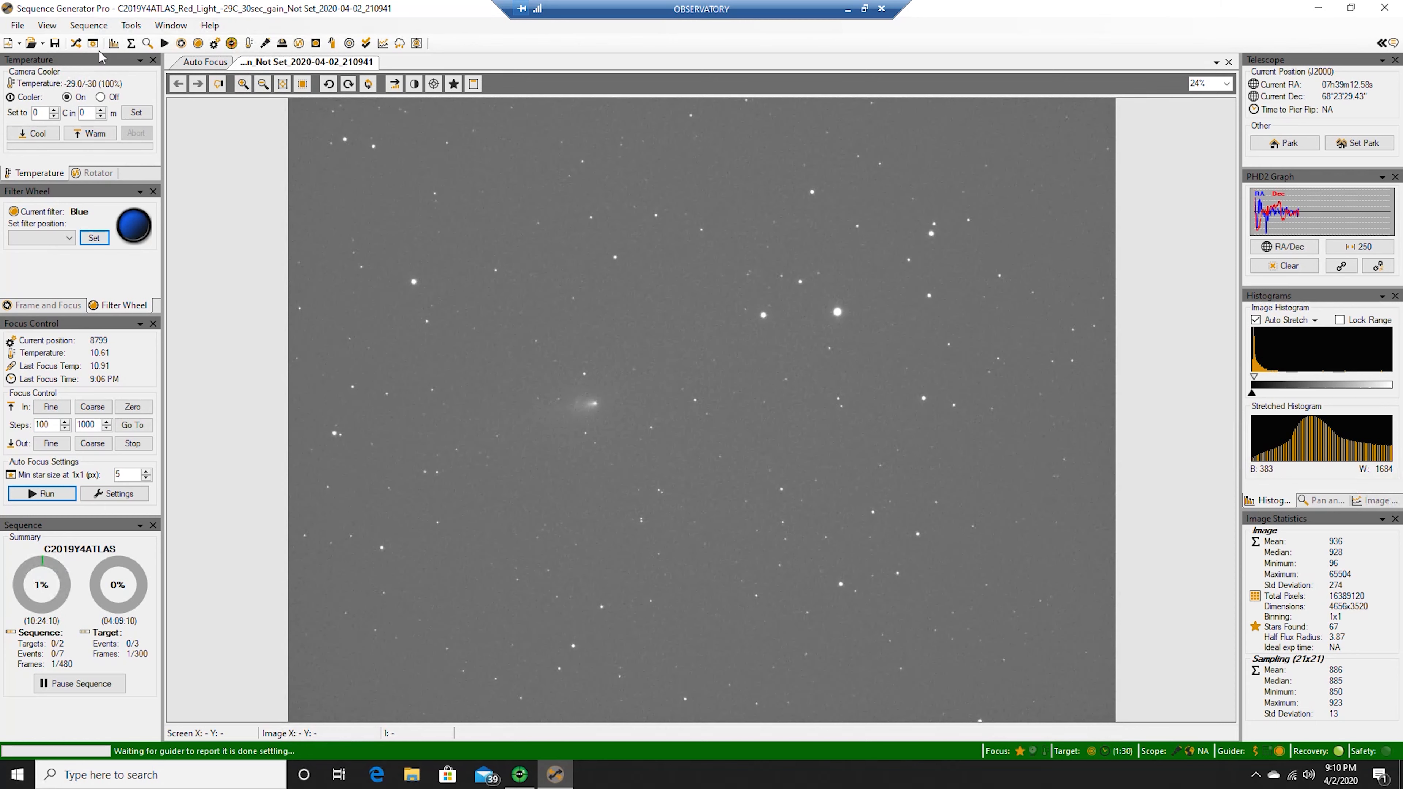
Step: Turn off dithering in the PHD2 auto guide options and close the equipment settings
{"action": "left_click", "coordinate": [46, 30]}
{"action": "left_click", "coordinate": [79, 59]}
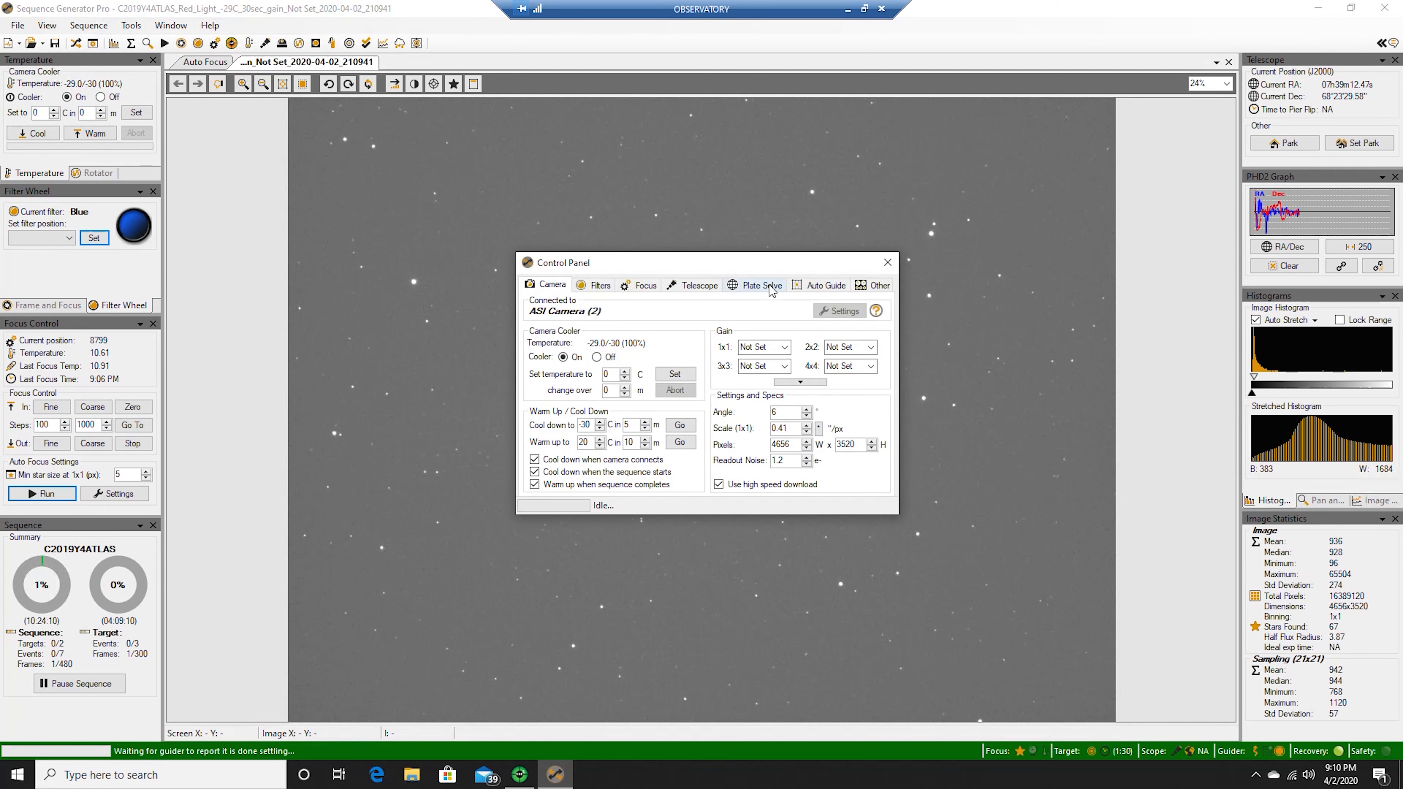
{"action": "left_click", "coordinate": [762, 284]}
{"action": "left_click", "coordinate": [820, 288]}
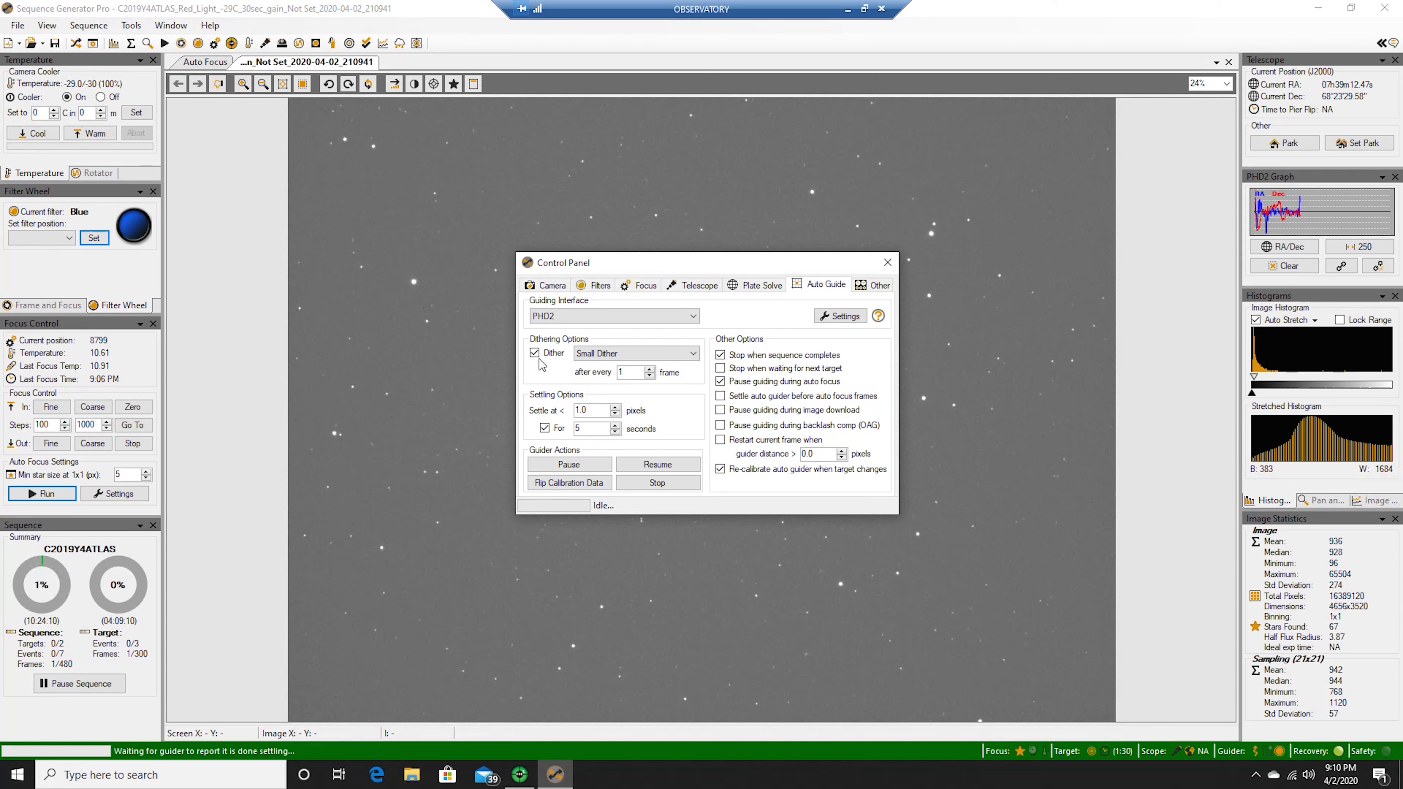
{"action": "left_click", "coordinate": [535, 354]}
{"action": "left_click", "coordinate": [887, 262]}
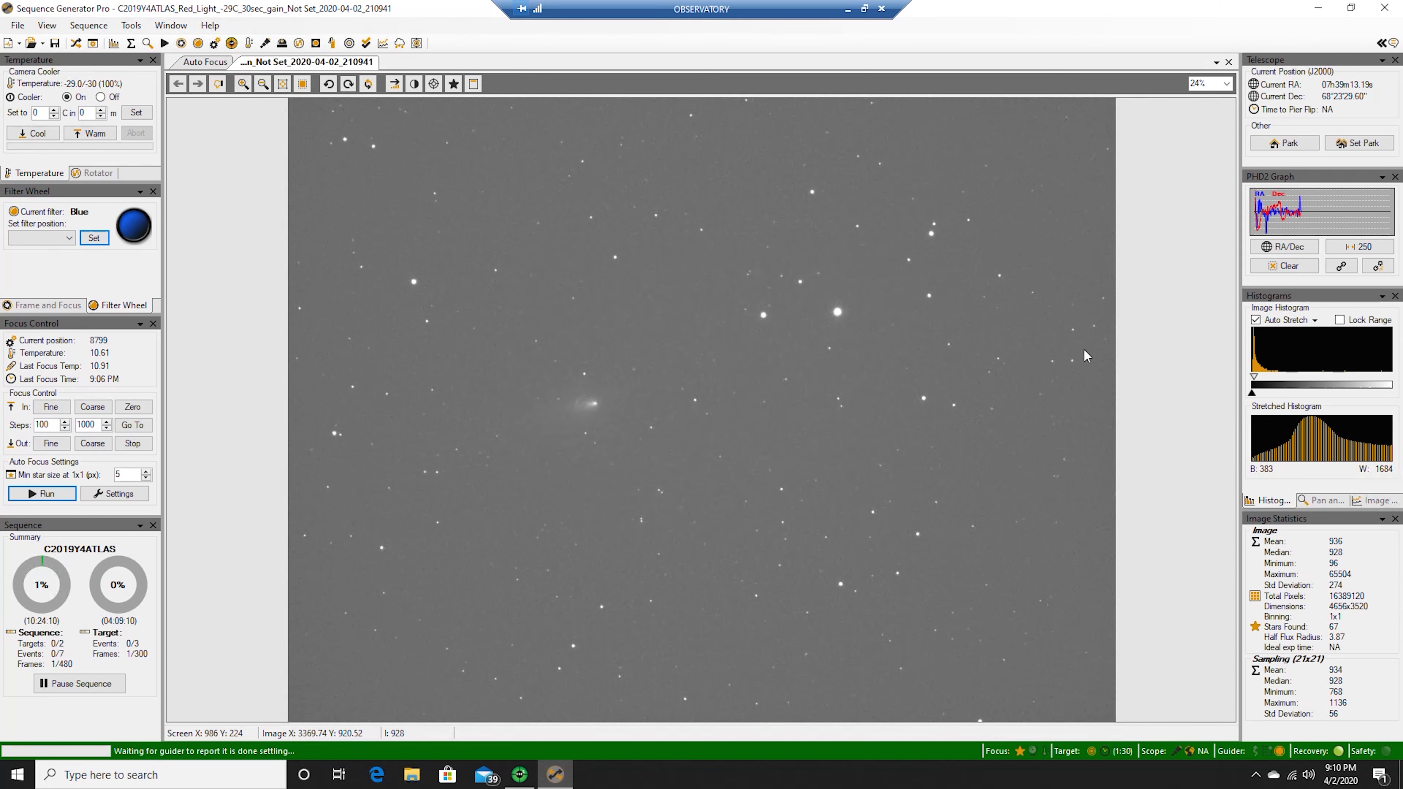